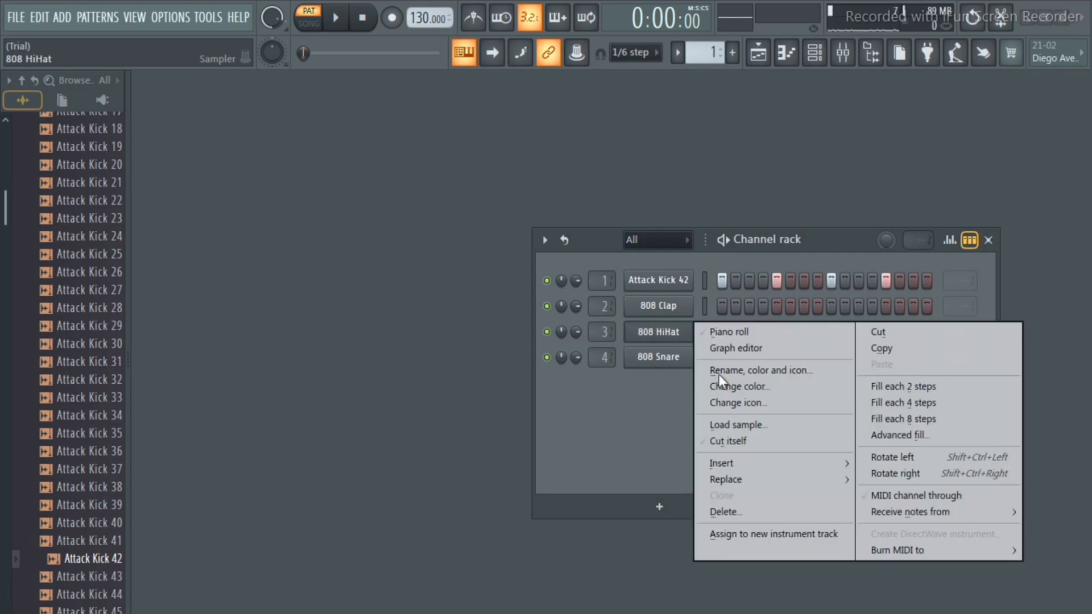
Step: Fill every second step of the 808 HiHat and 808 Snare channels
click(906, 387)
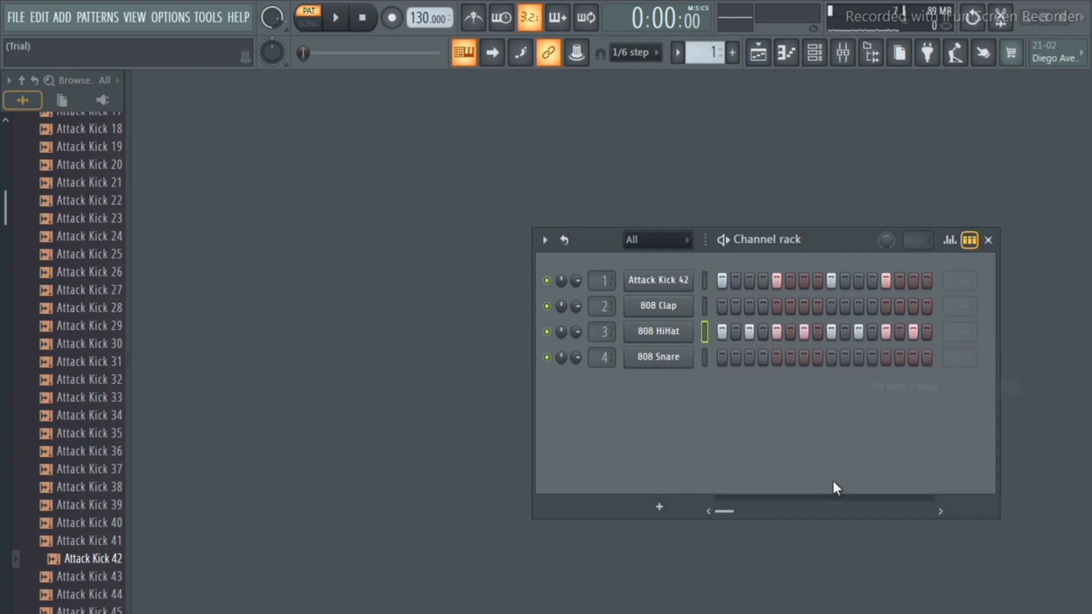
right_click(665, 361)
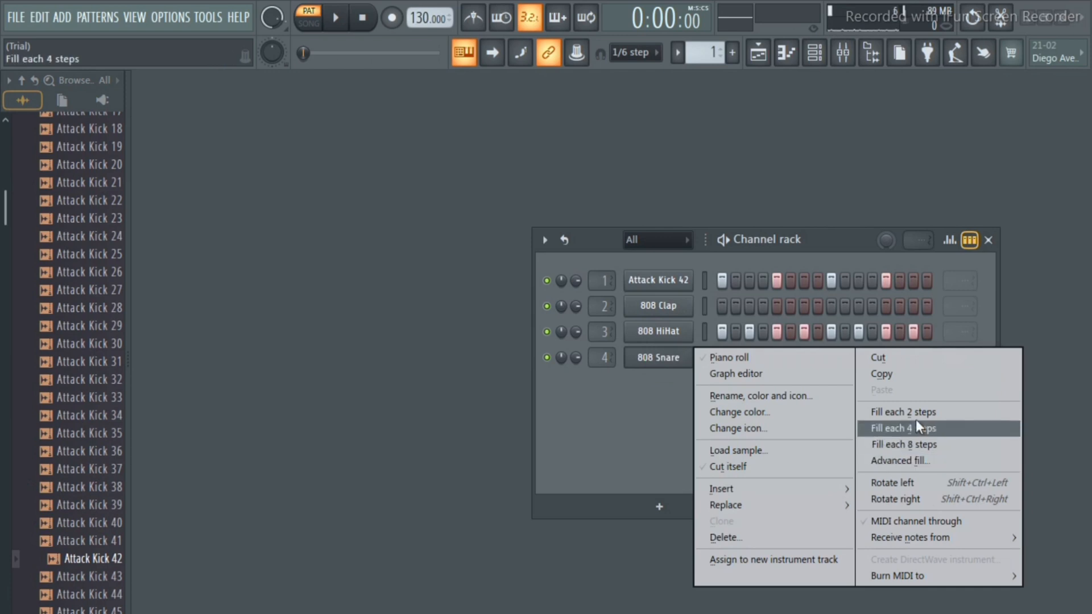
click(886, 413)
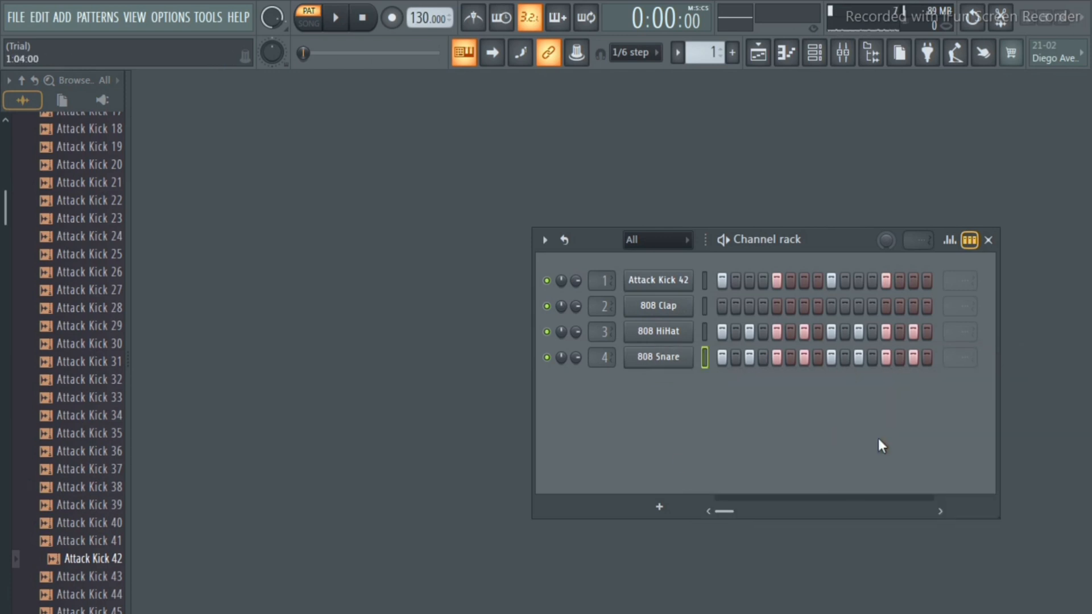
Step: Apply an advanced fill to the 808 Snare with sequence length 32 and interval 4, rotated by two steps, auditioning it before accepting
right_click(665, 365)
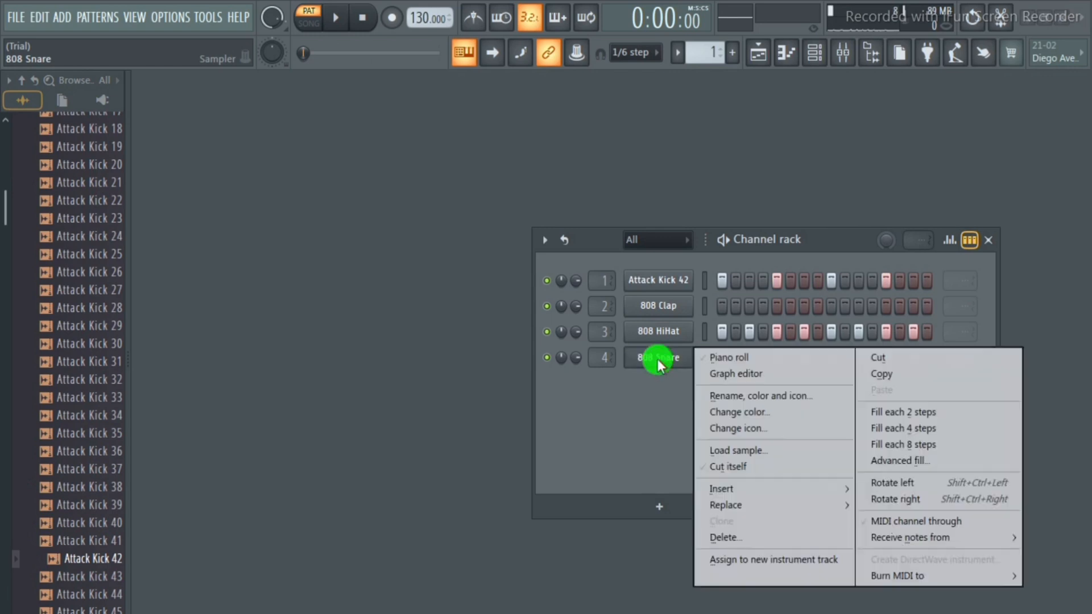
click(894, 461)
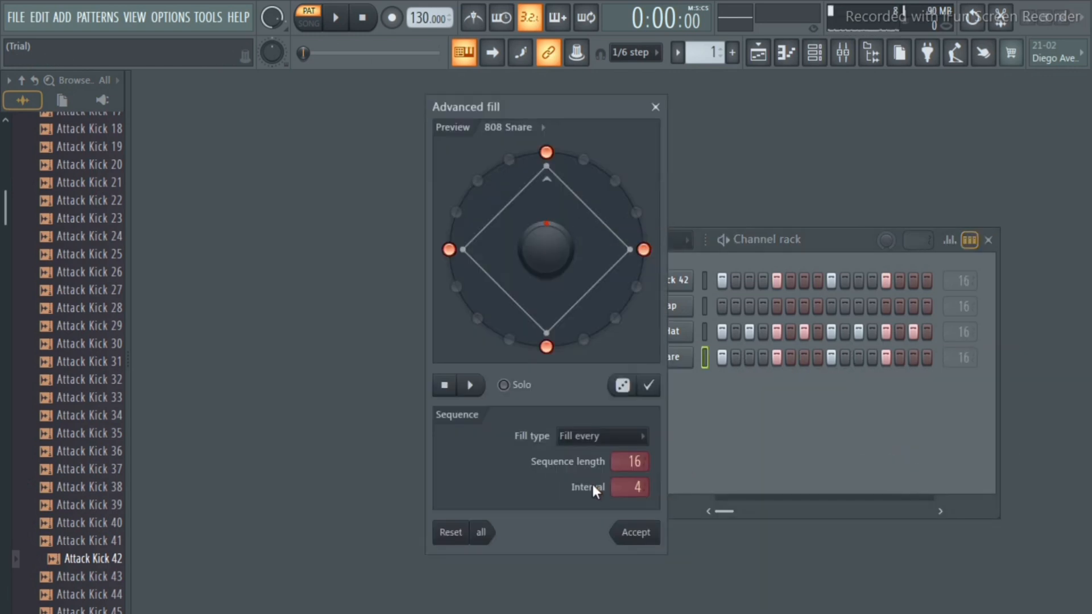
drag(631, 461, 631, 423)
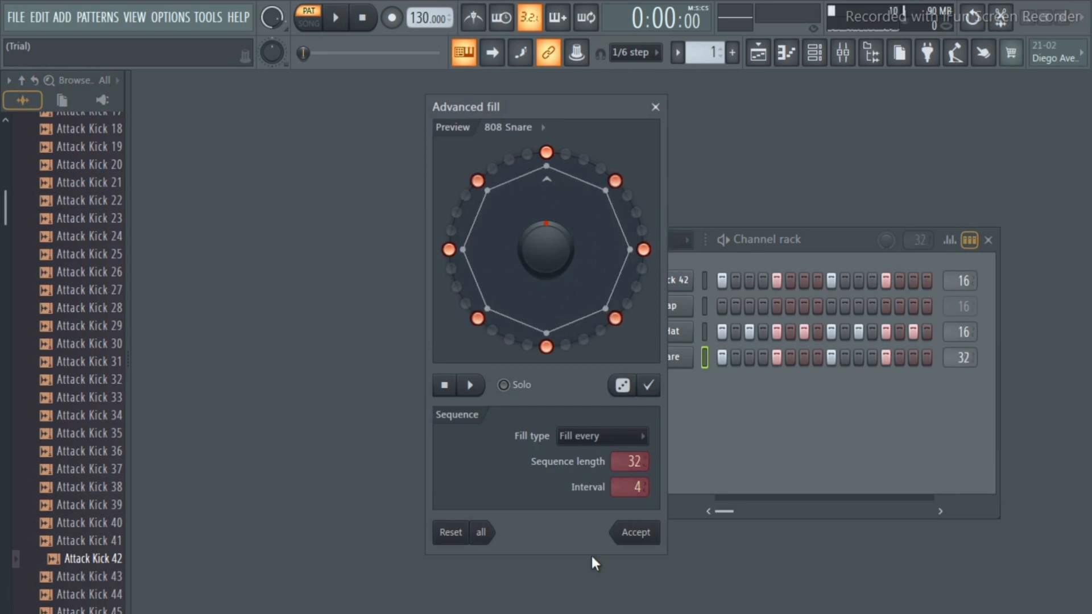
drag(522, 244, 522, 225)
mouse_move(552, 357)
mouse_down()
mouse_move(552, 341)
mouse_move(552, 357)
mouse_up()
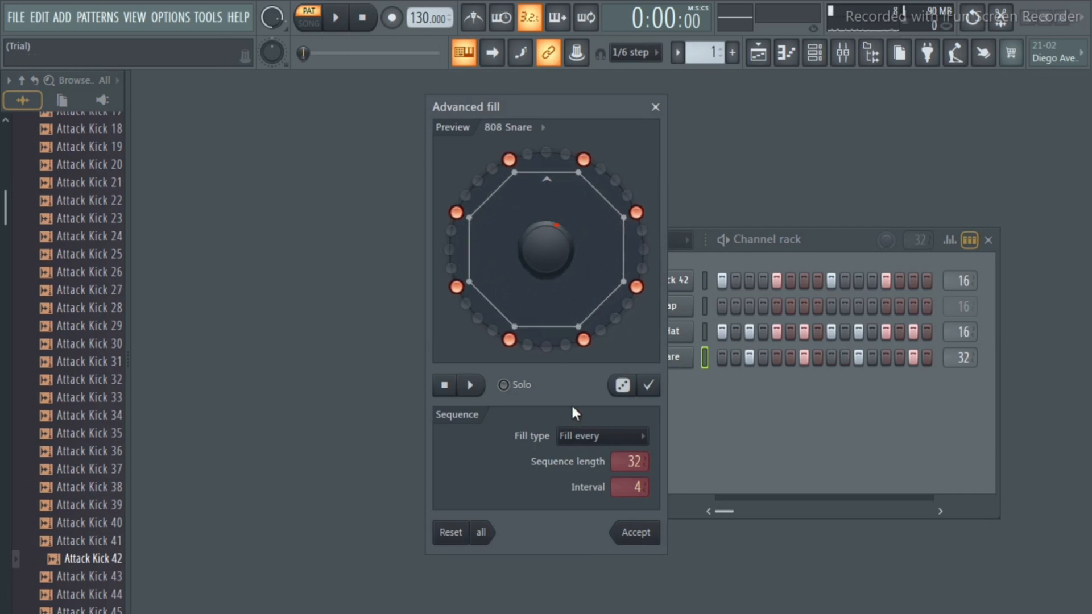
key(space)
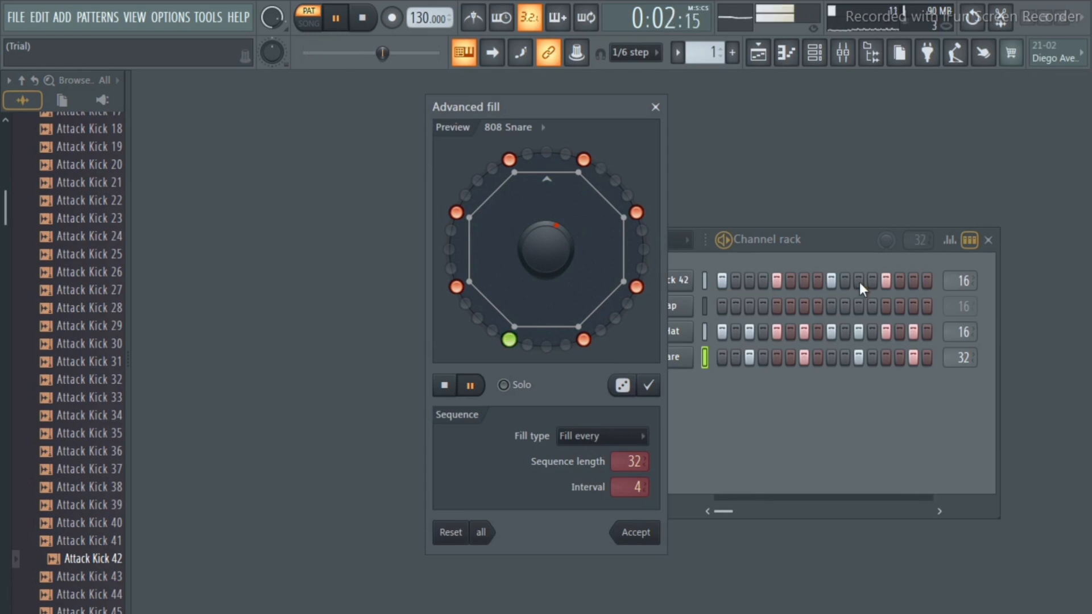
key(space)
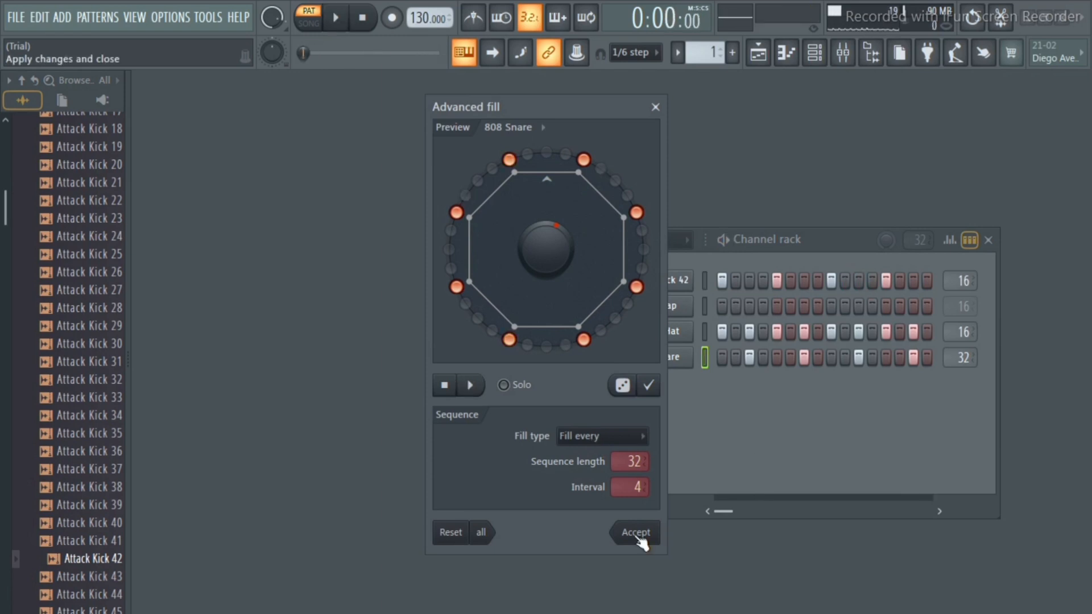
click(638, 537)
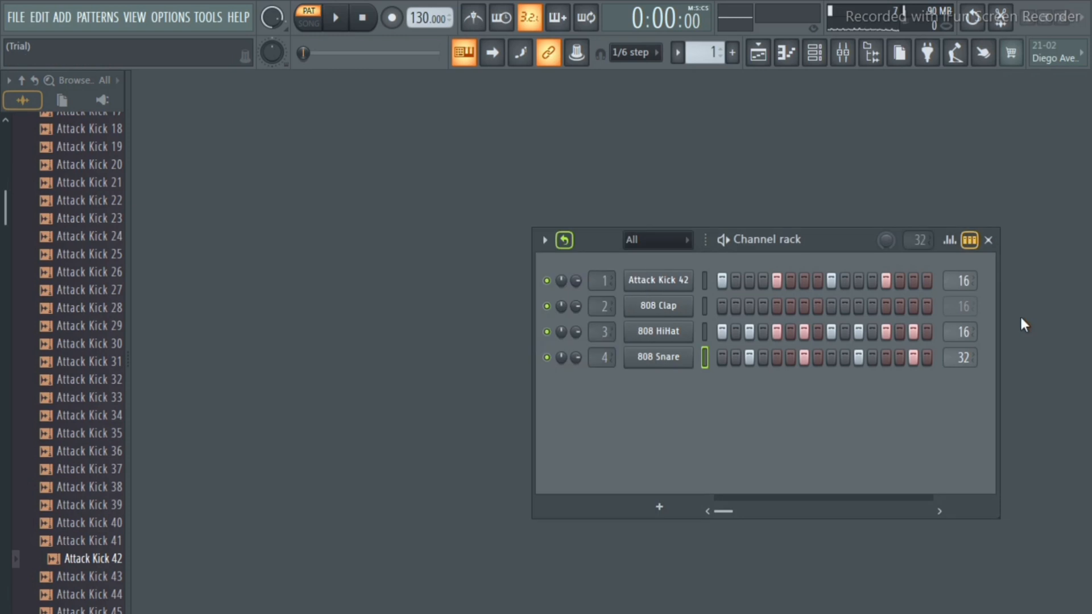
Step: Try an extra kick hit on step 11 and one on step 7, auditioning the pattern with and without them
click(859, 280)
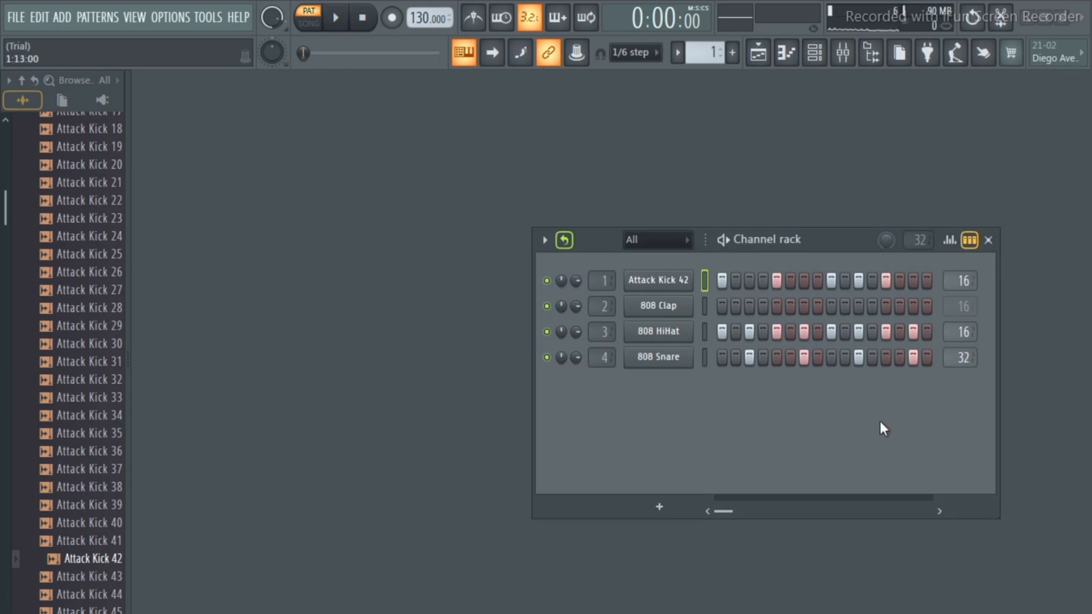
key(space)
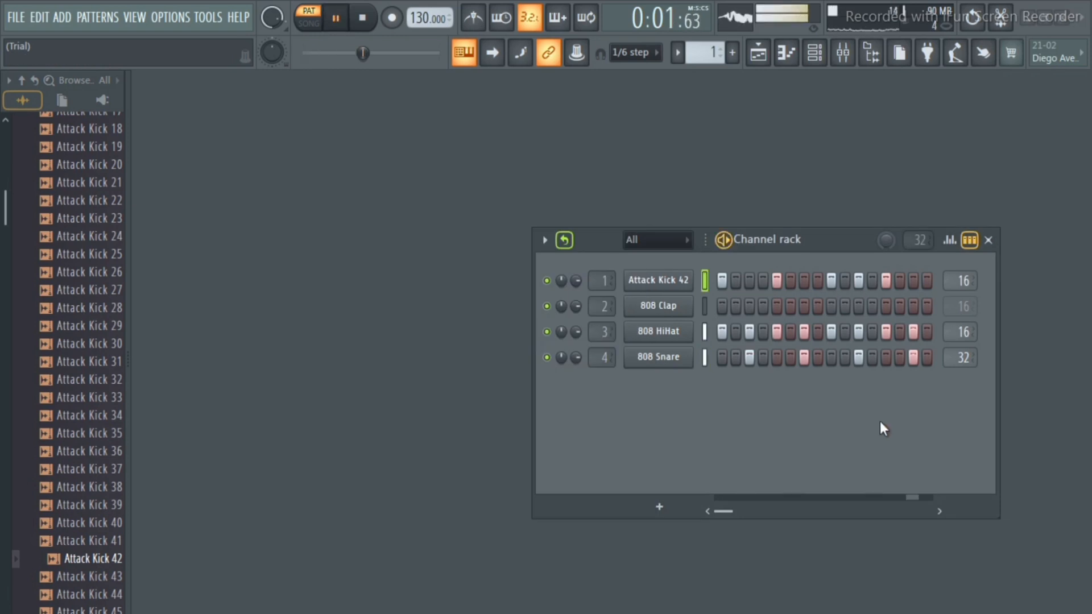
key(space)
click(860, 280)
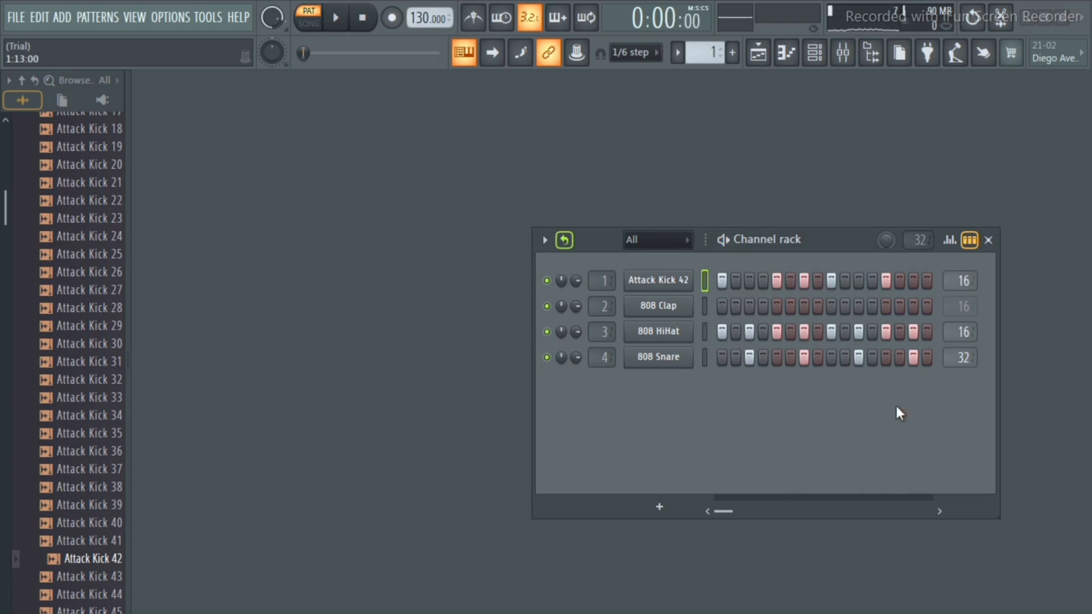
key(space)
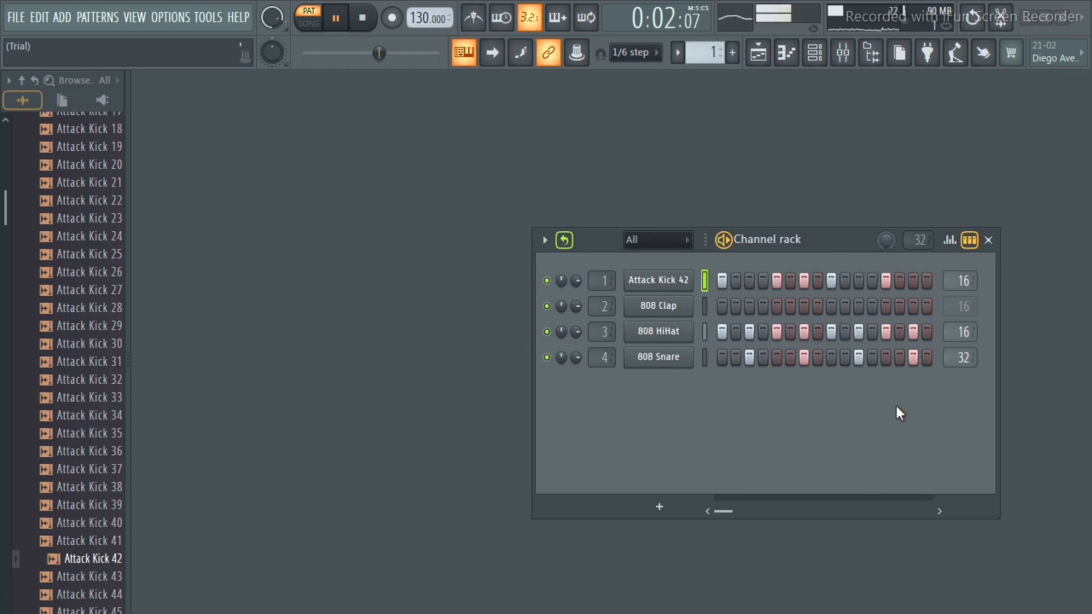
key(space)
click(805, 280)
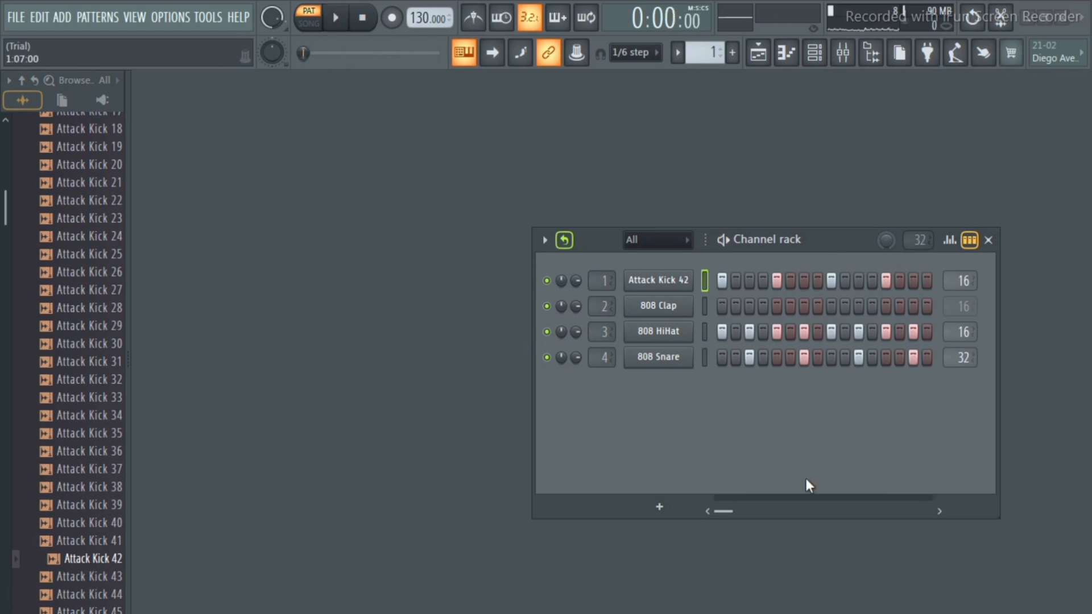
key(space)
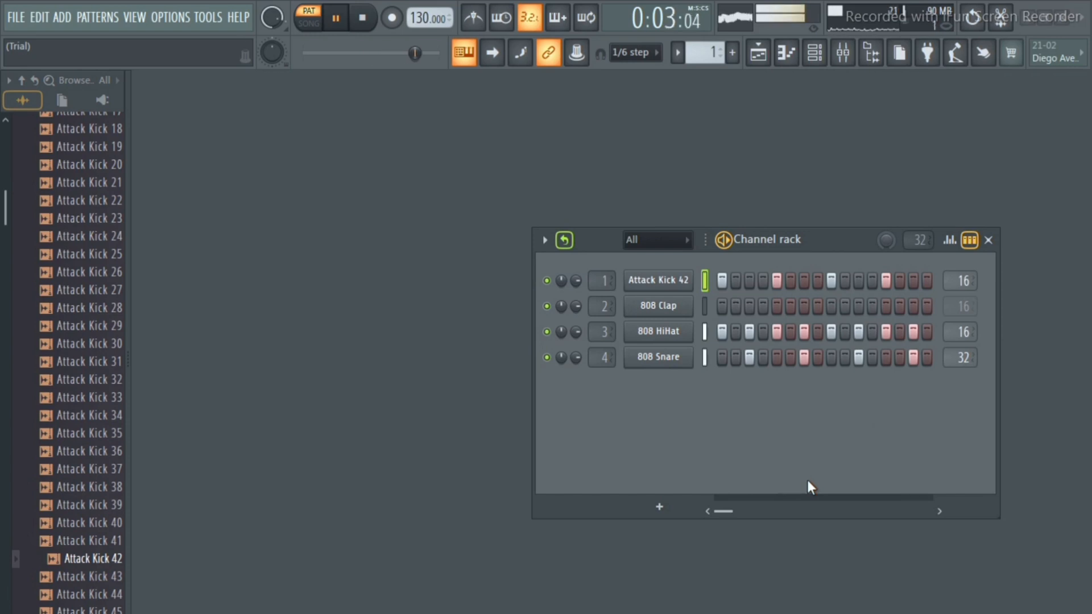
key(space)
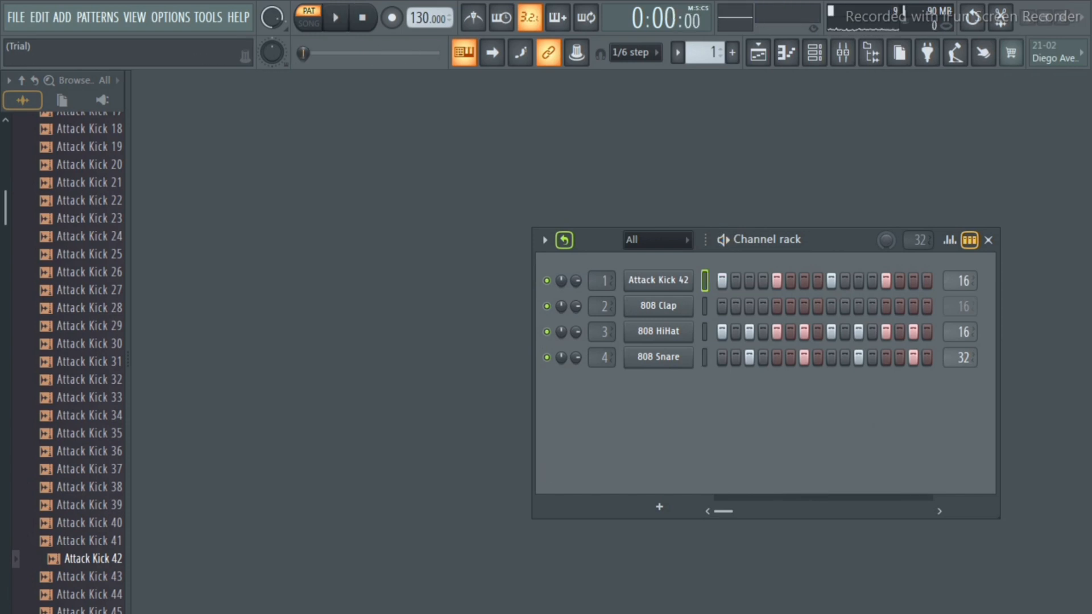
Step: Audition several Attack Kick samples from the Kicks folder and replace the kick channel's sample with Attack Kick 05
click(65, 524)
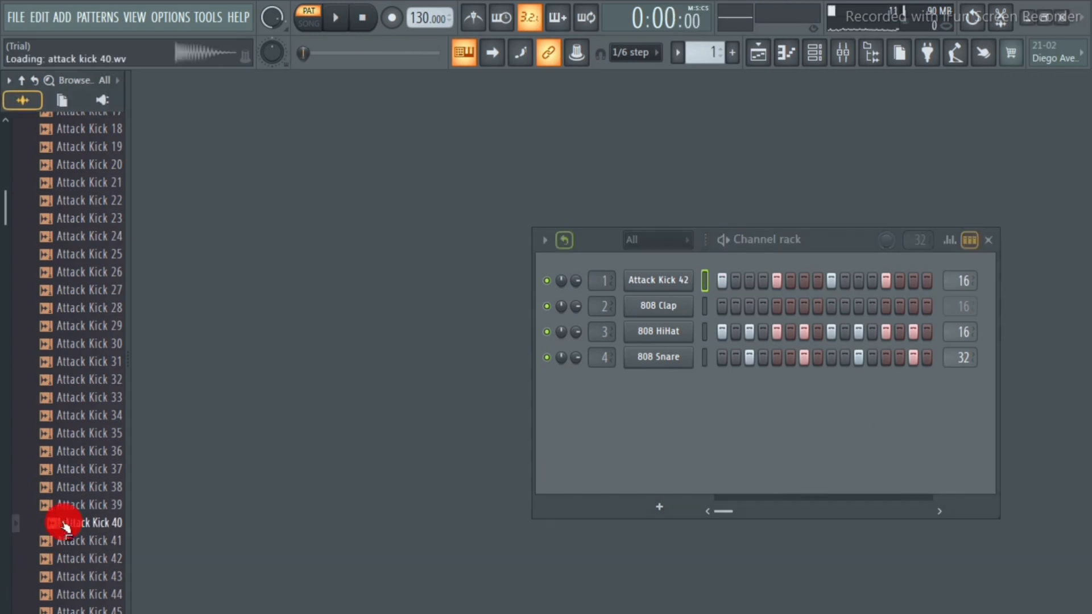
click(68, 539)
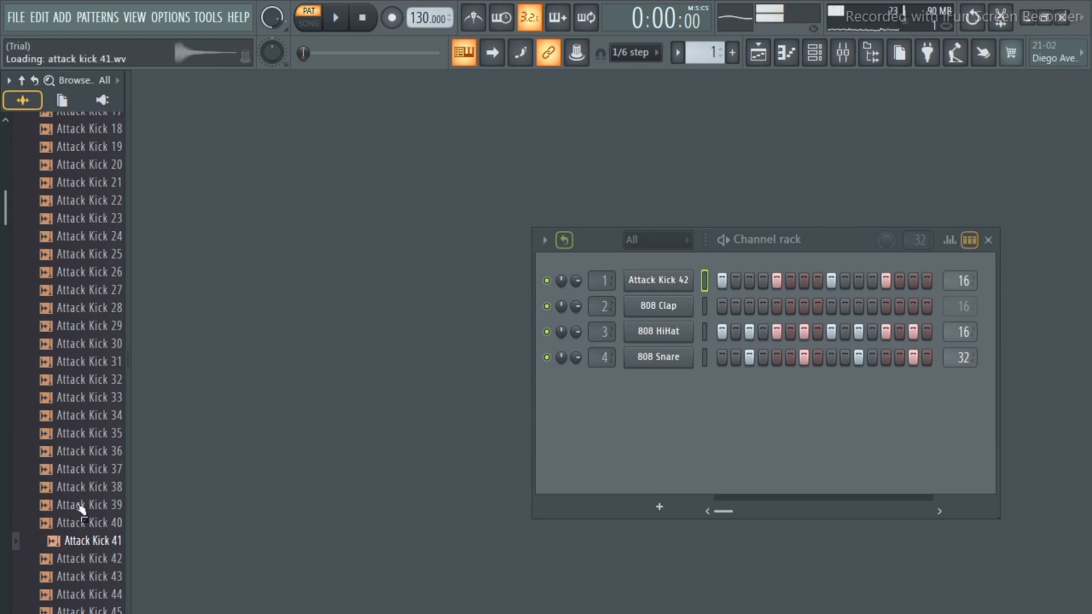
click(78, 505)
scroll(77, 505, up, 10)
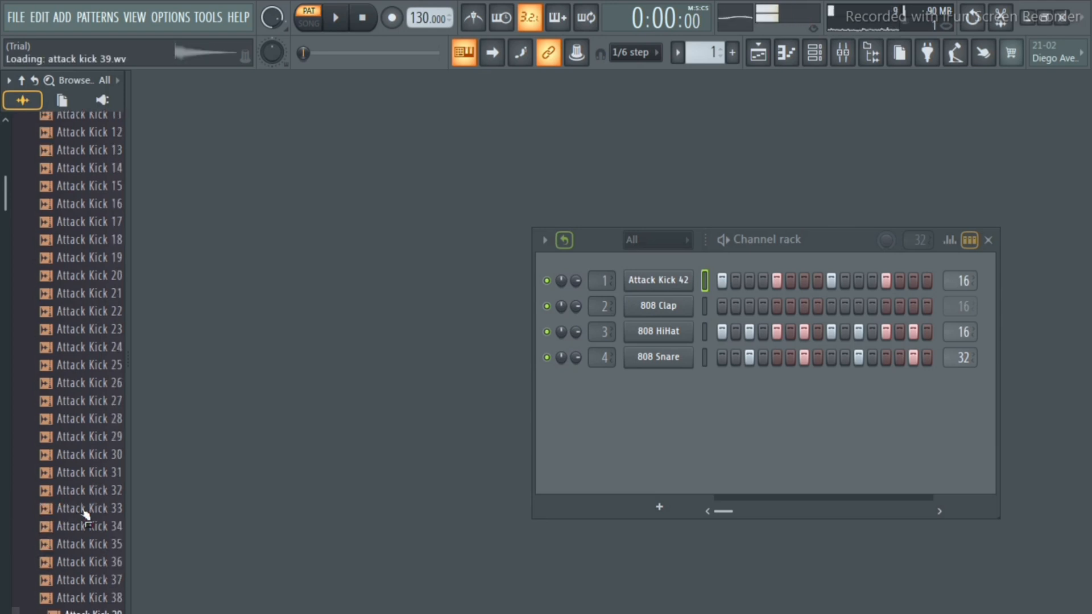
click(79, 578)
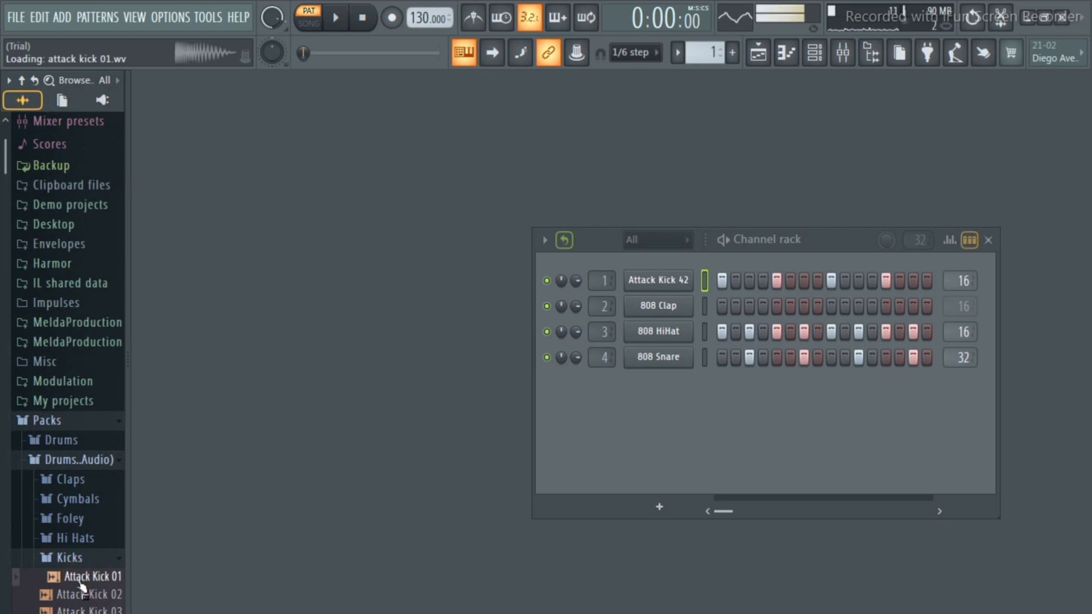
click(82, 597)
scroll(80, 603, down, 5)
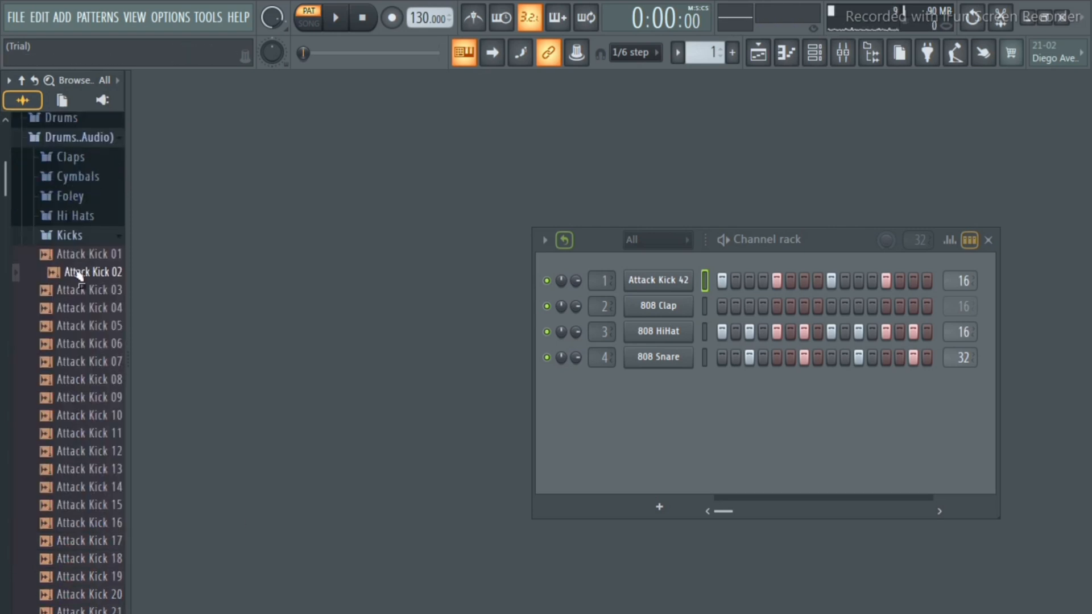
click(67, 290)
click(69, 310)
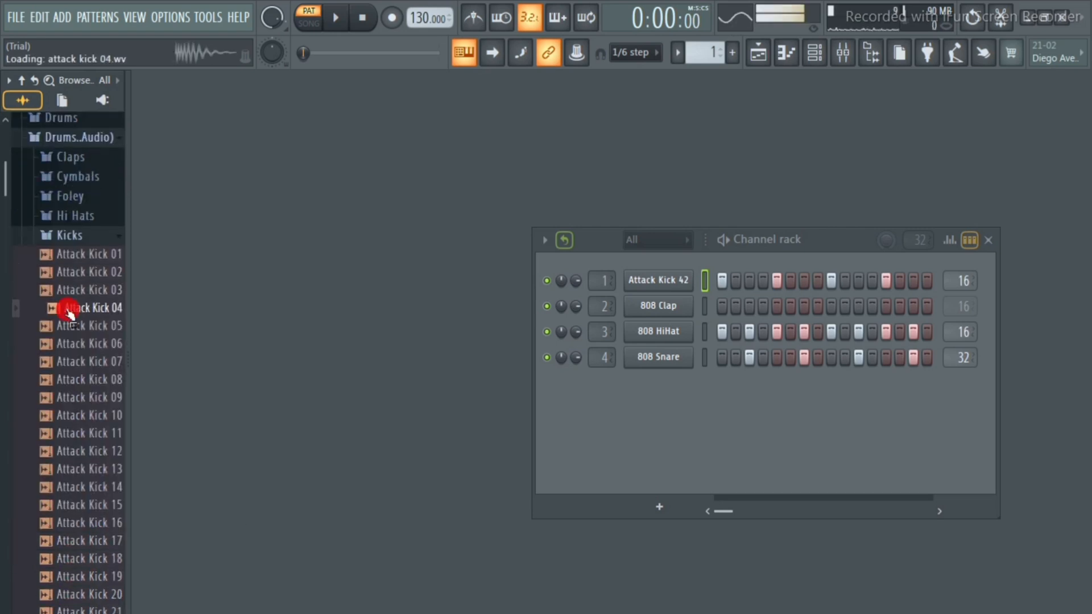
click(74, 326)
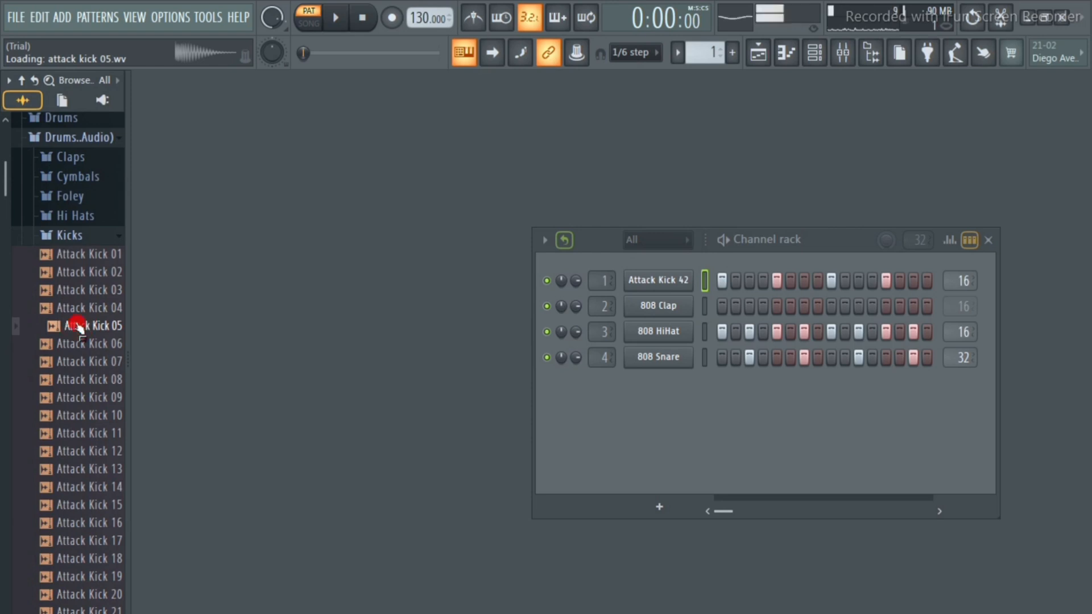
drag(74, 325, 654, 282)
Step: Lower the 808 Snare channel's volume to 40% while the pattern plays
key(space)
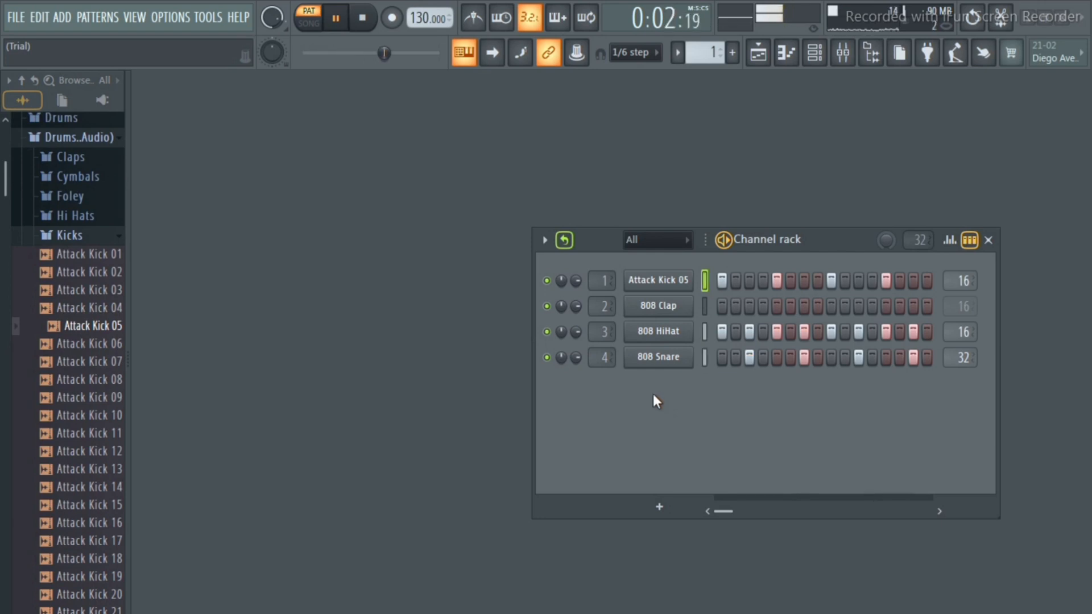
drag(577, 357, 576, 384)
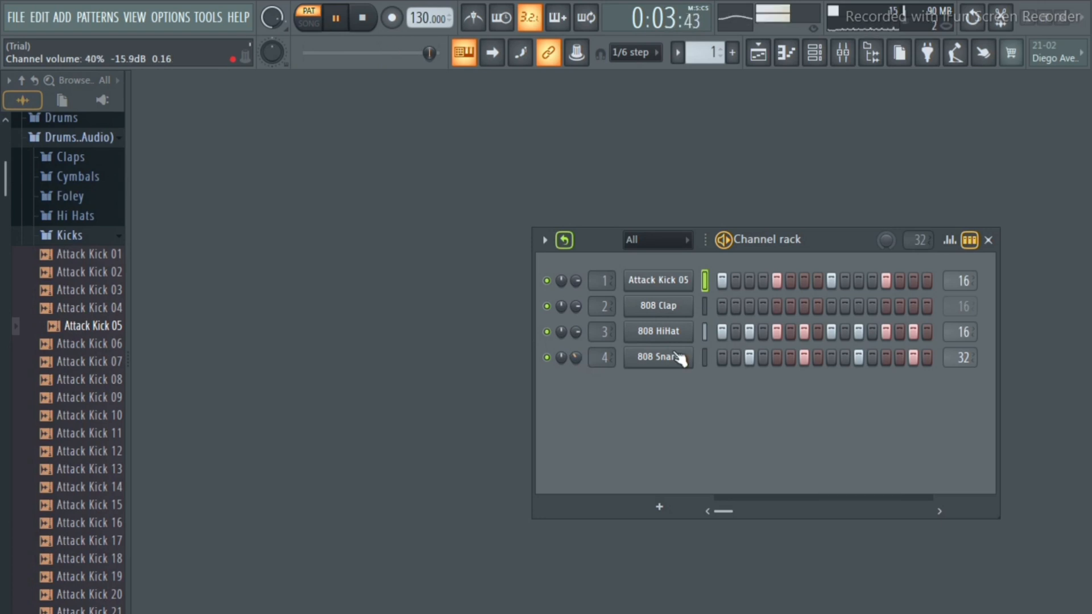
Step: Fill every fourth step of the 808 Clap channel and lower its volume slightly during playback
right_click(660, 310)
click(896, 379)
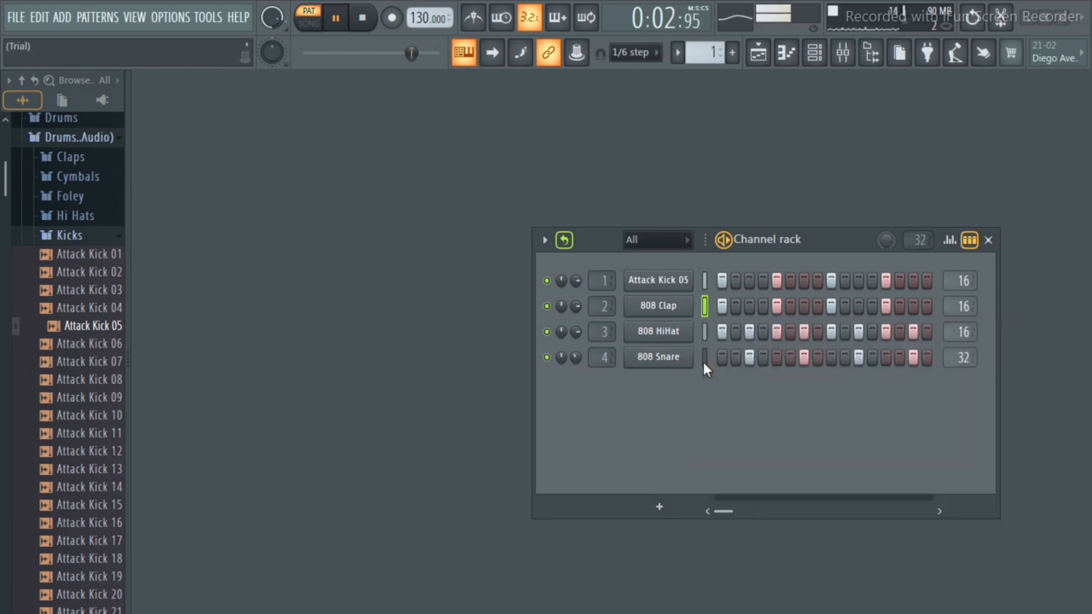
drag(576, 312, 576, 321)
key(space)
Step: Apply an advanced fill to the 808 Clap with sequence length 16 and interval 4, rotated by two steps, auditioning it before accepting
right_click(685, 306)
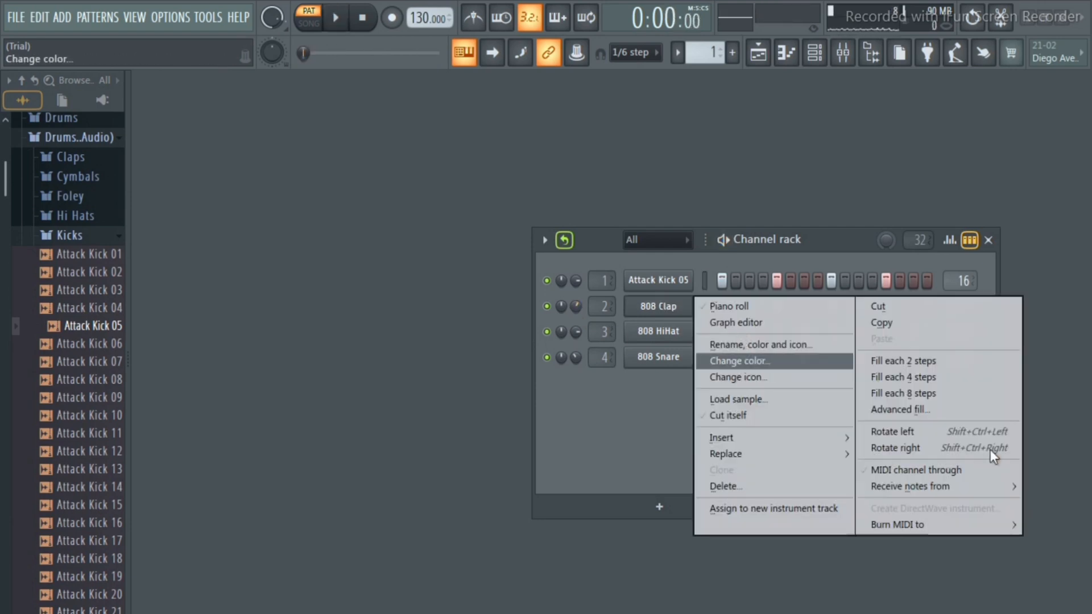
click(915, 407)
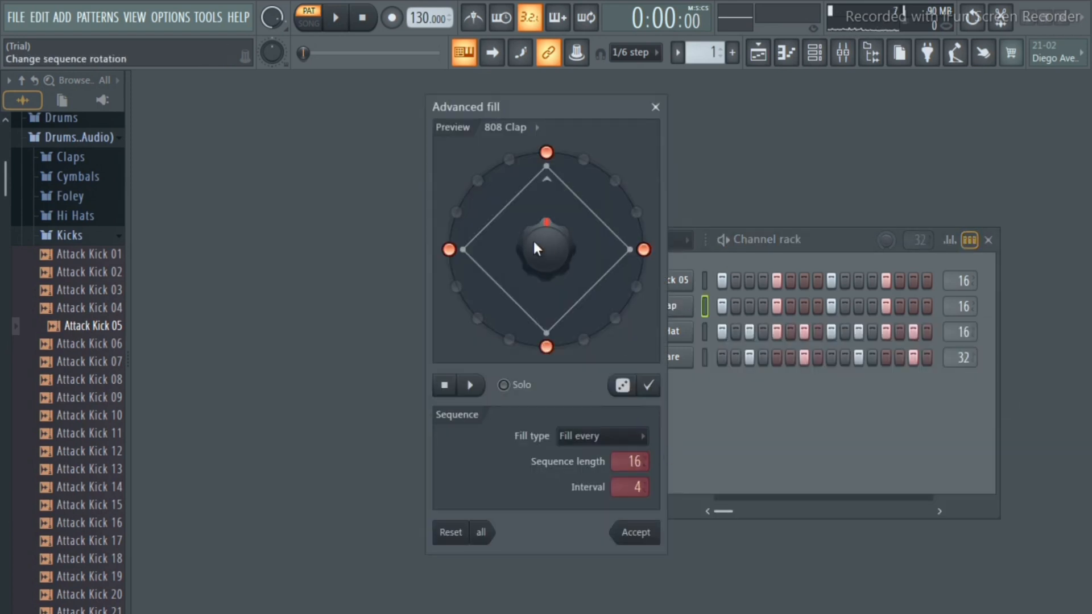
mouse_move(534, 241)
mouse_down()
mouse_move(533, 216)
mouse_move(535, 241)
mouse_up()
key(space)
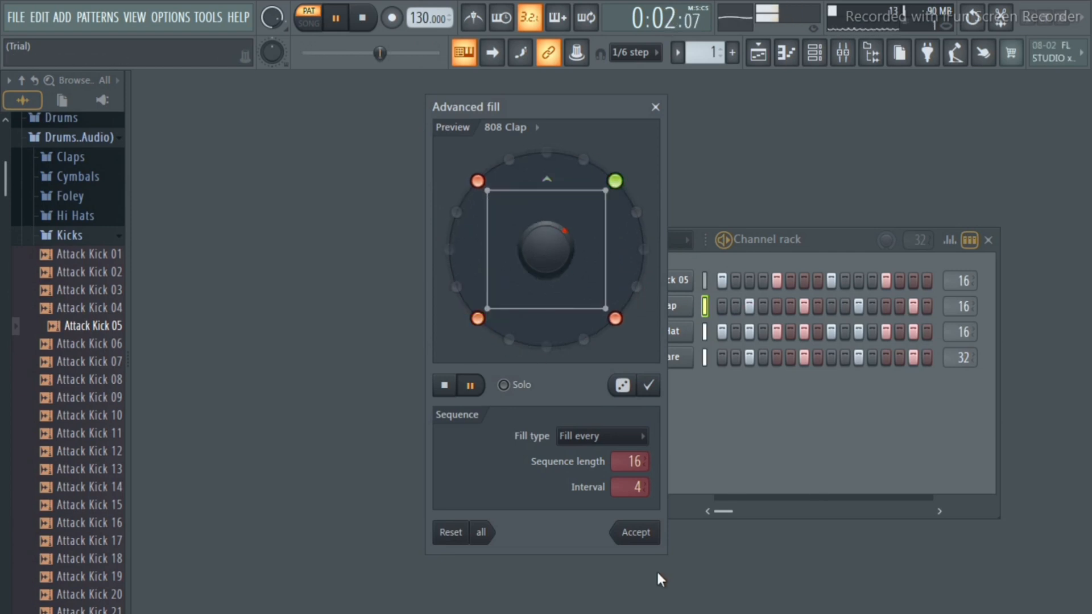
click(636, 533)
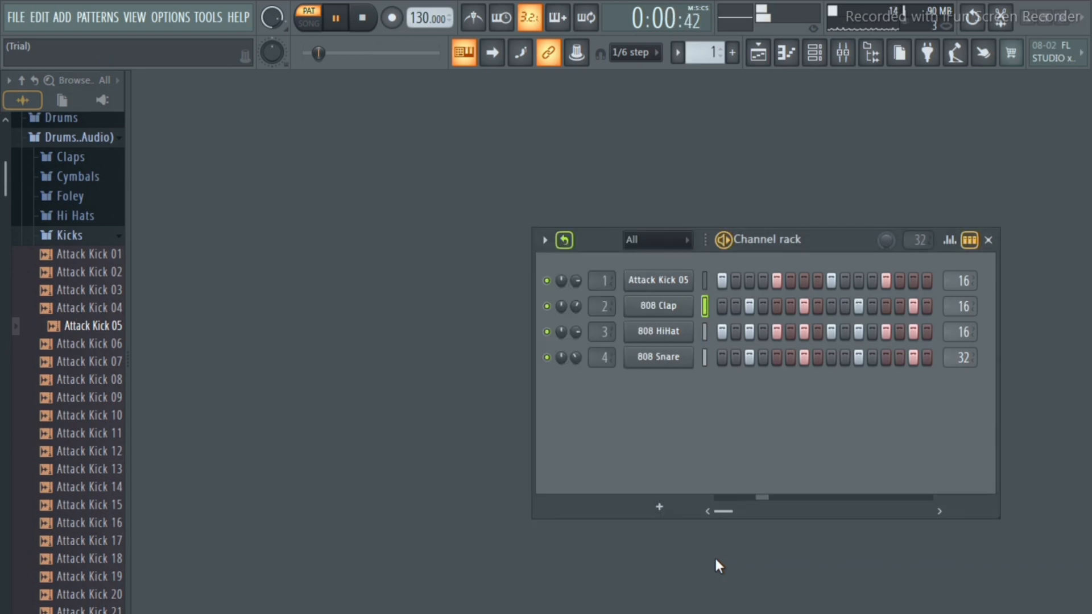
Step: Add an 808 Clap hit on step 9 and try toggling the hits on steps 5 and 11 during playback
click(831, 306)
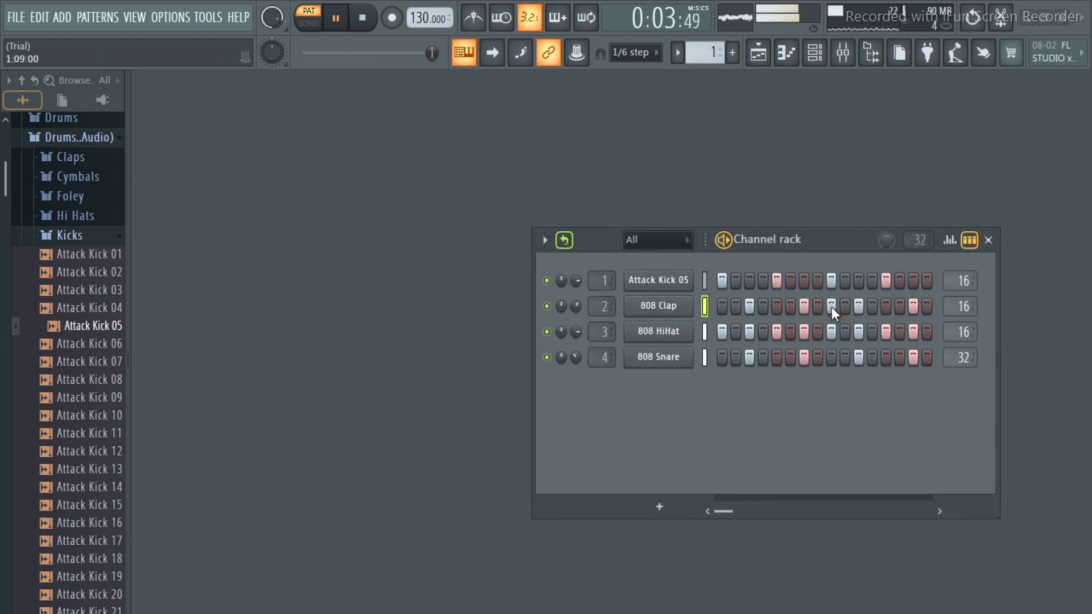
click(778, 307)
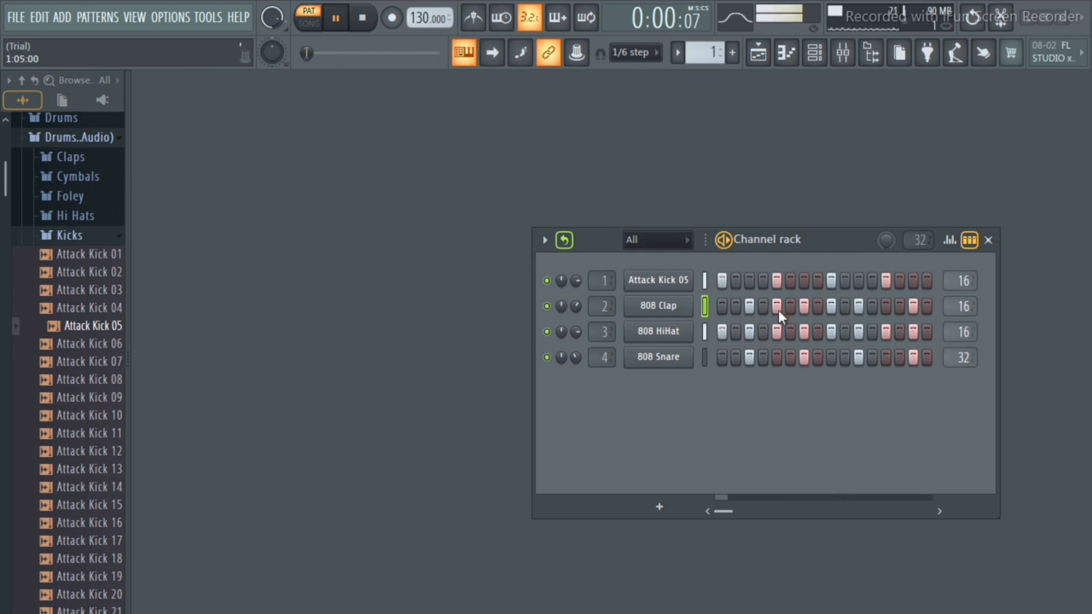
click(778, 309)
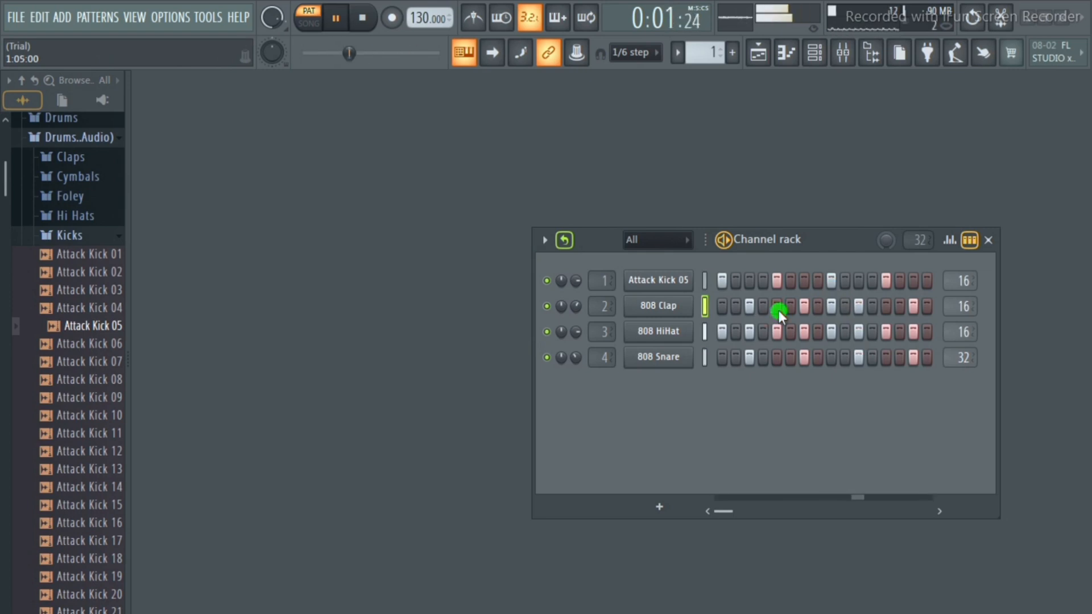
right_click(856, 310)
click(855, 310)
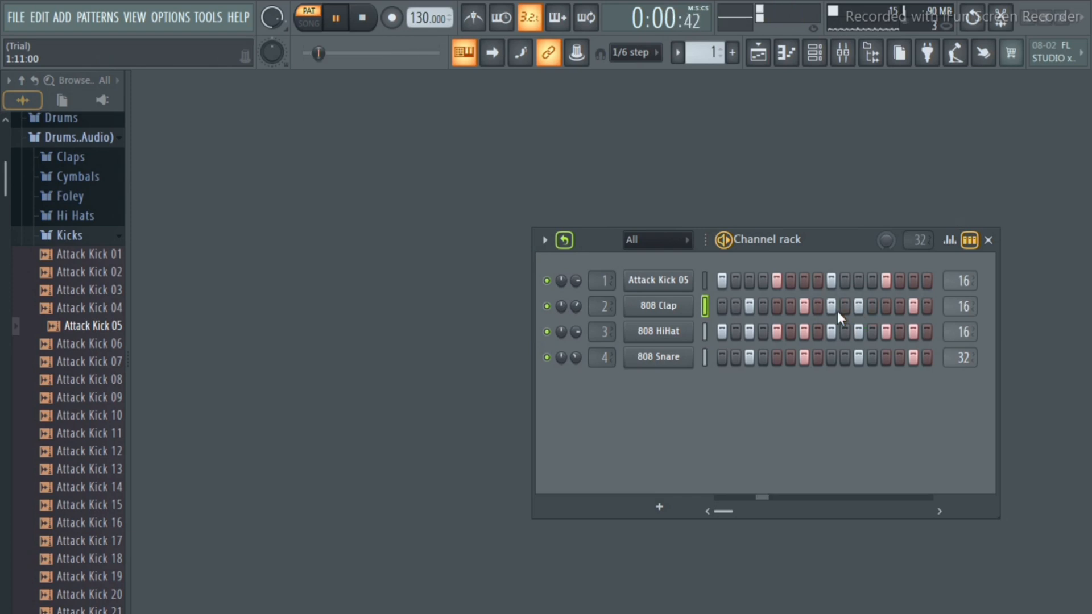
Step: Remove the 808 Clap hit on step 9, add hits on steps 13 and 12, and stop playback
right_click(834, 310)
click(886, 311)
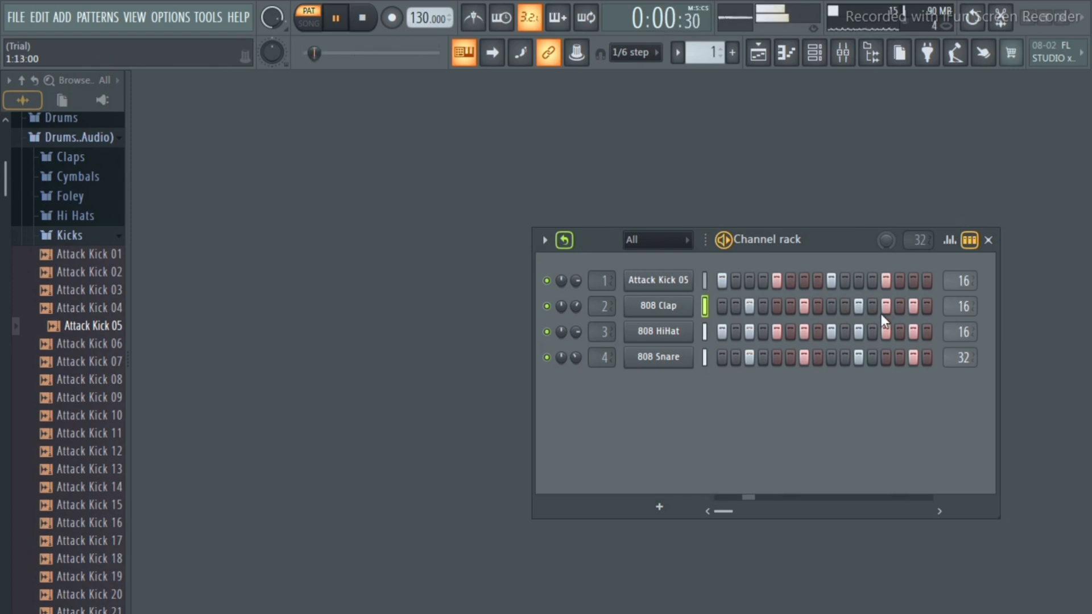
click(870, 307)
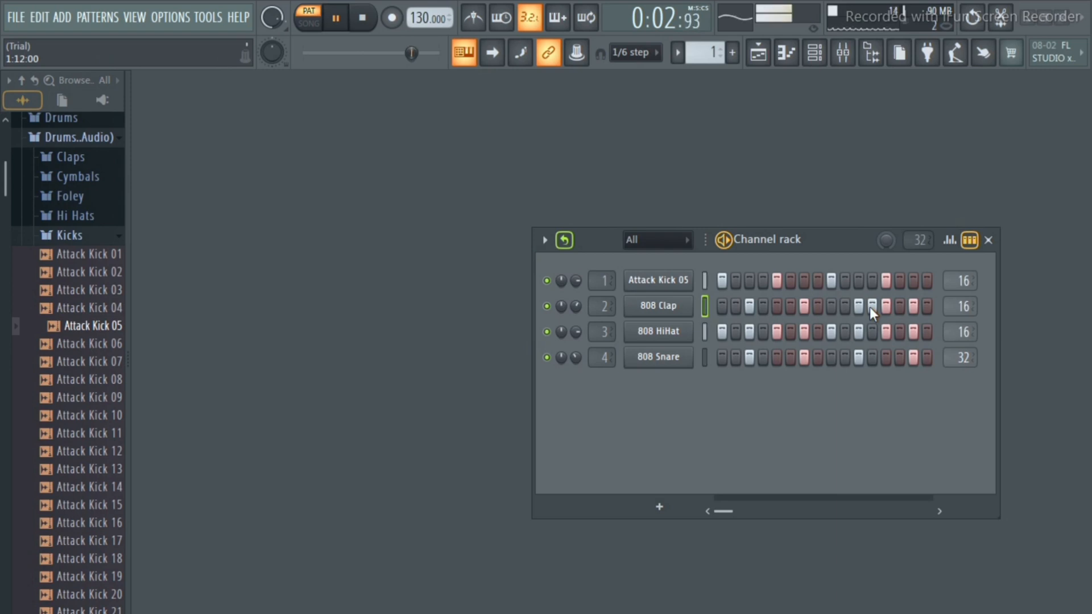
key(space)
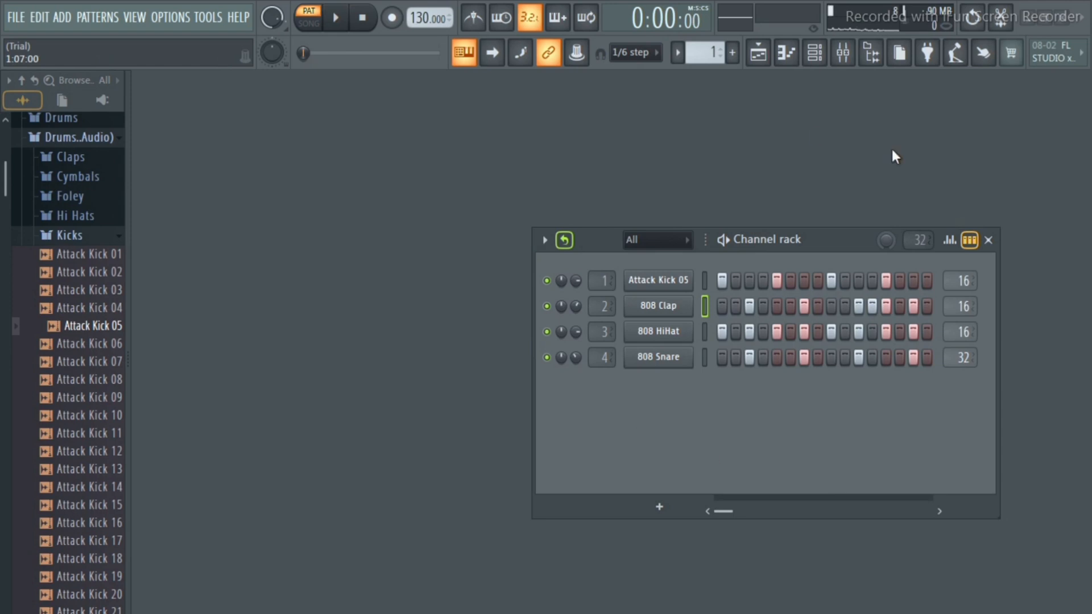
Step: Create a second pattern named NAGIN and give it the green colour #118F0F
click(734, 54)
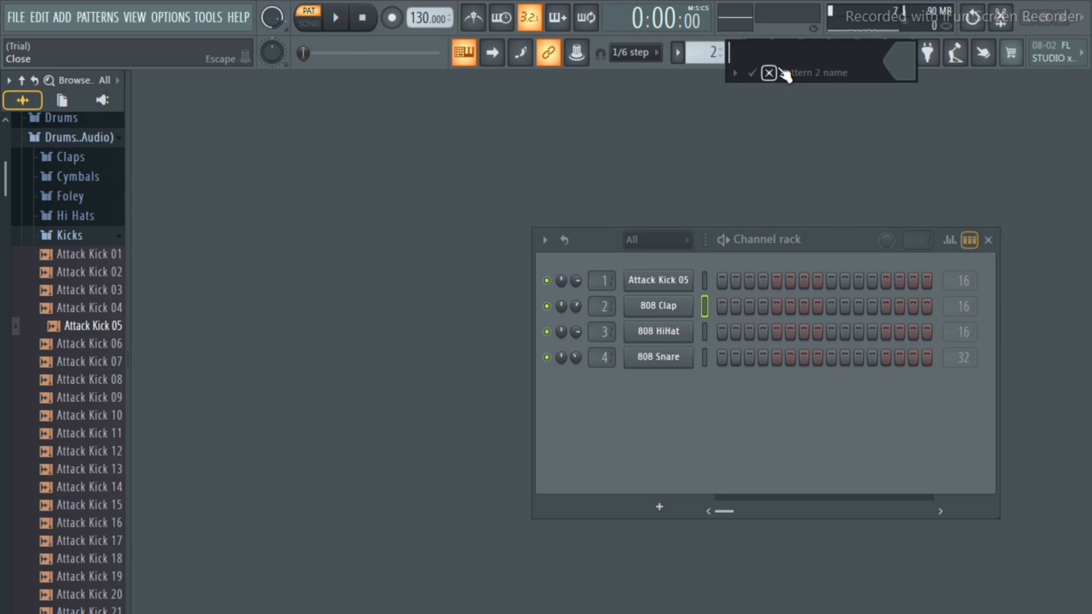
text(NAGIN)
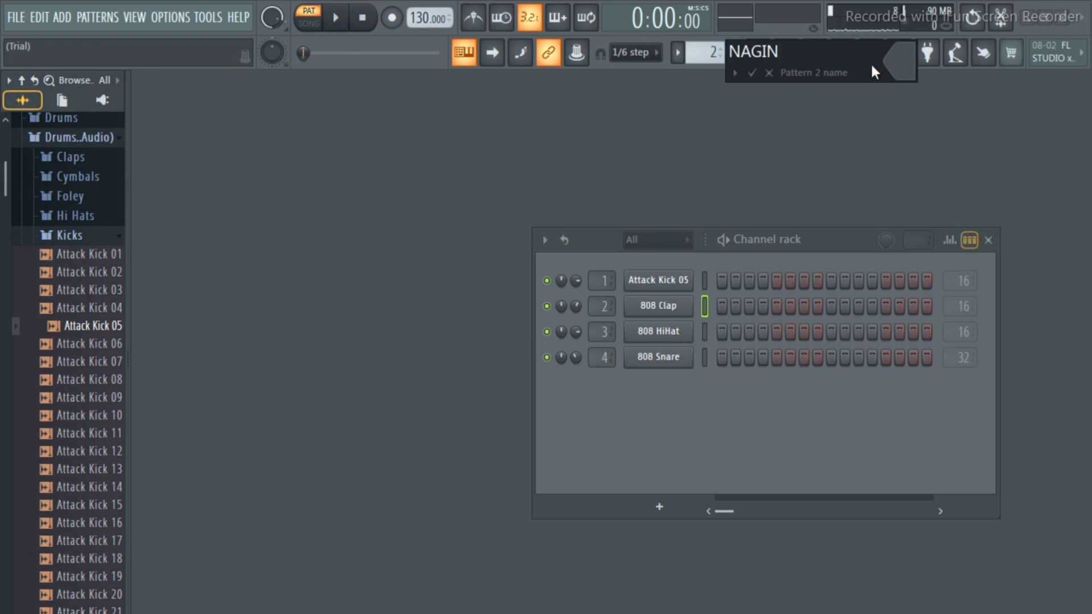
click(913, 68)
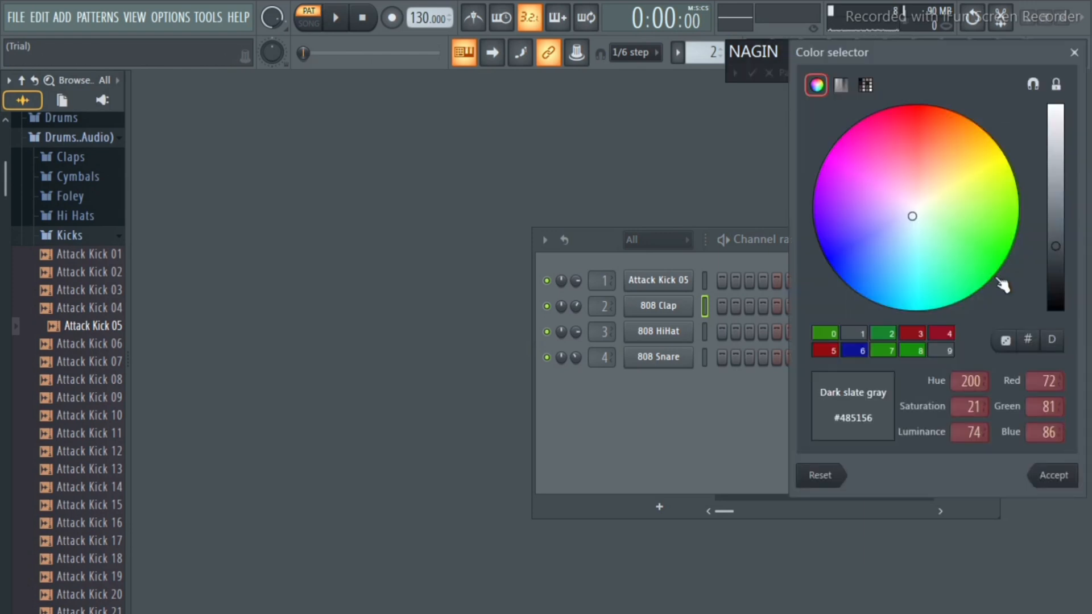
click(989, 245)
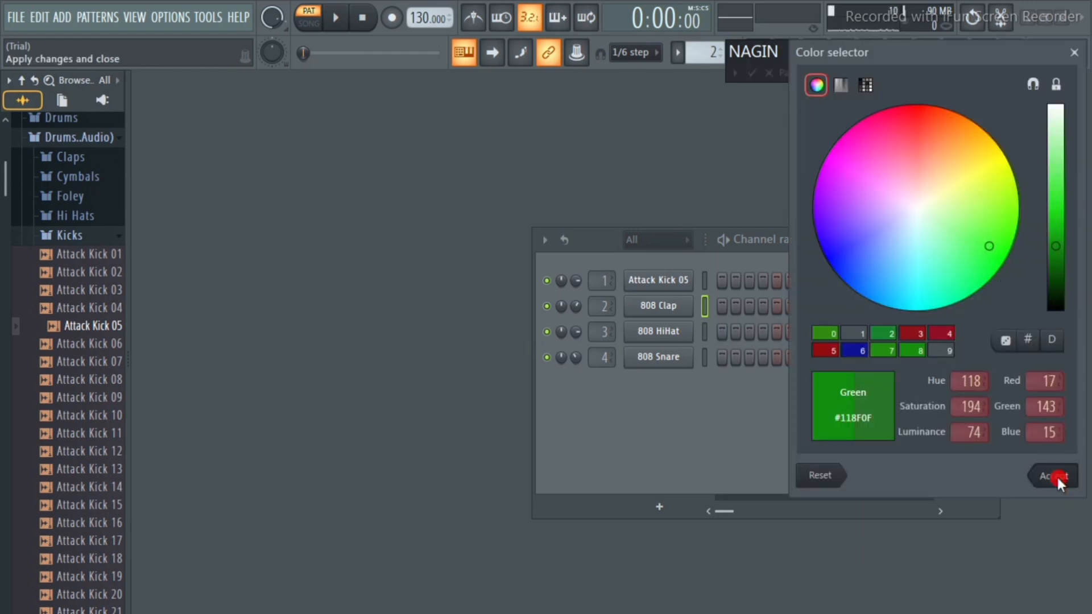
click(1056, 476)
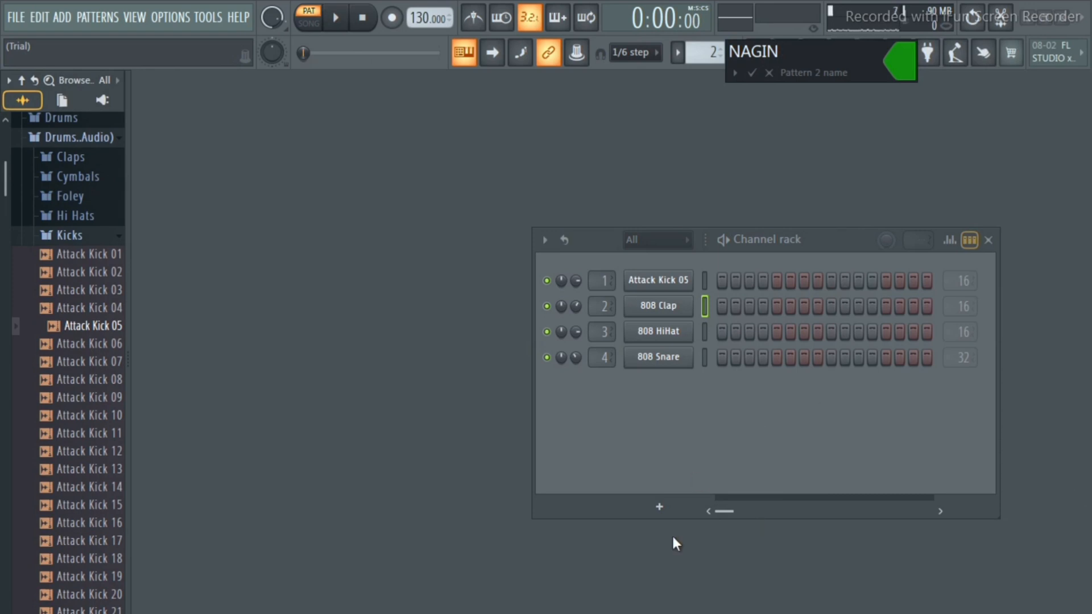
click(752, 73)
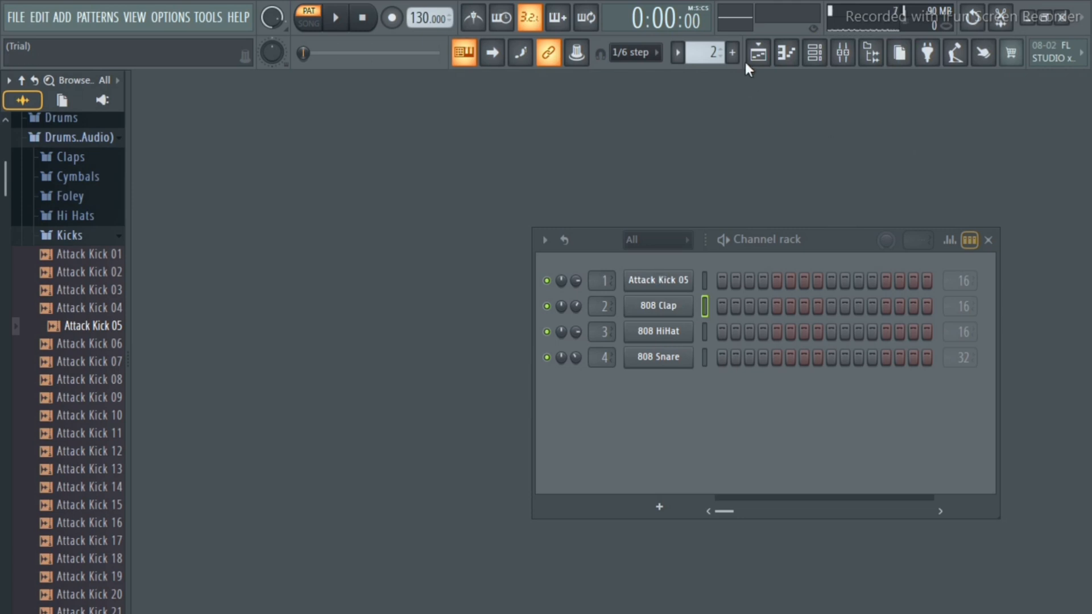
Step: Switch back to Pattern 1 and place it at bar 1 of Track 1 in the playlist
click(677, 54)
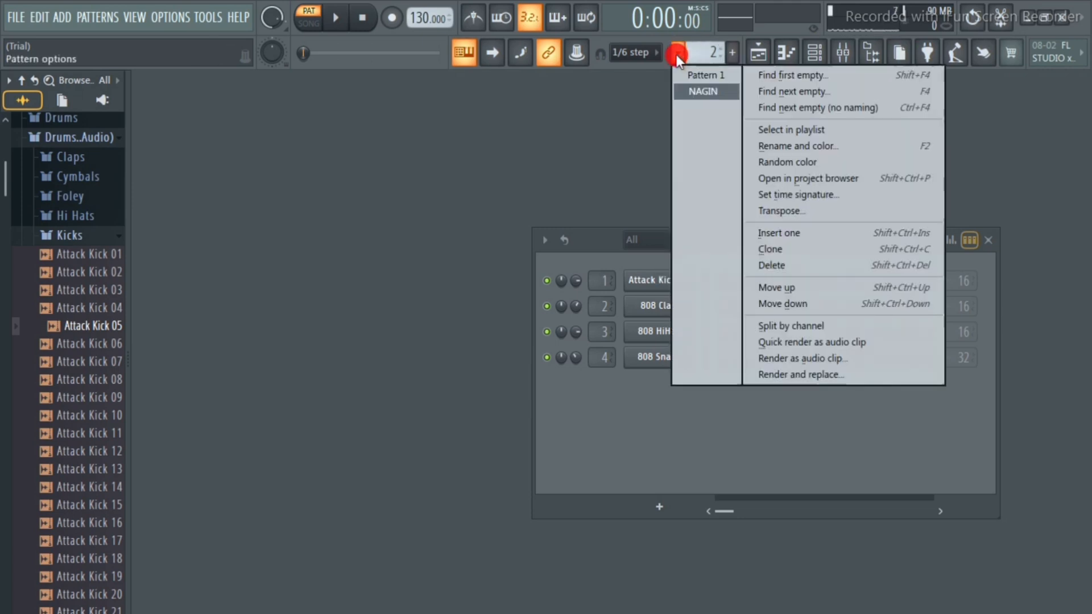
click(702, 76)
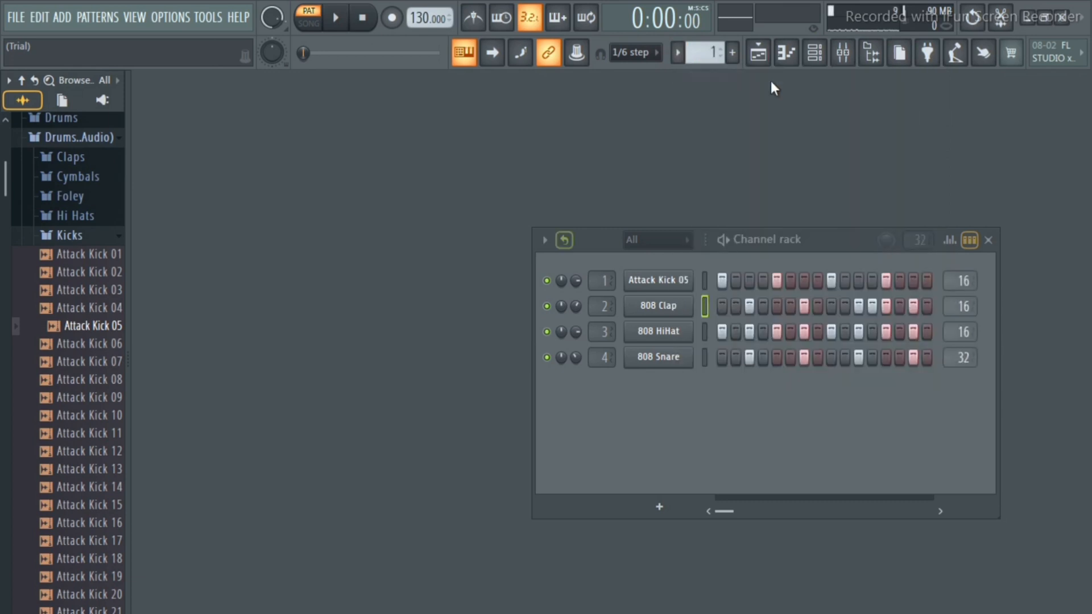
click(759, 54)
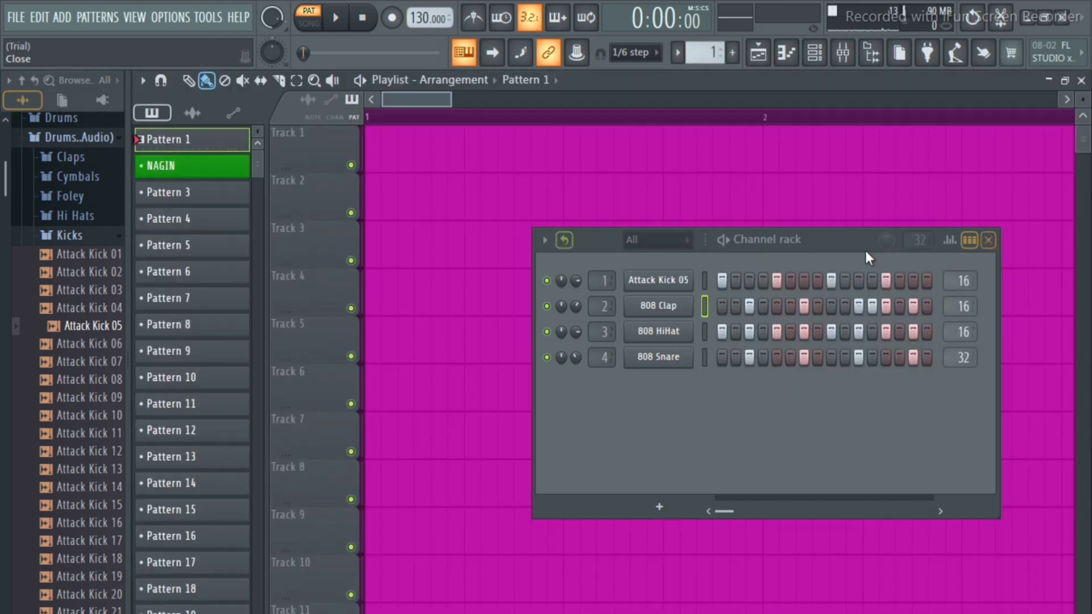
drag(847, 259, 938, 406)
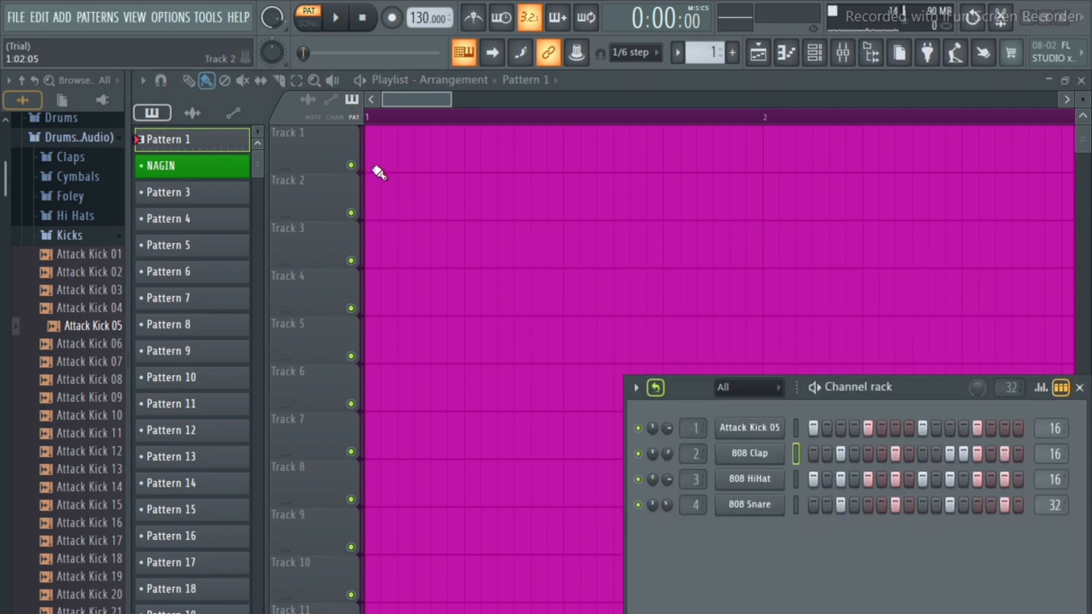
click(367, 146)
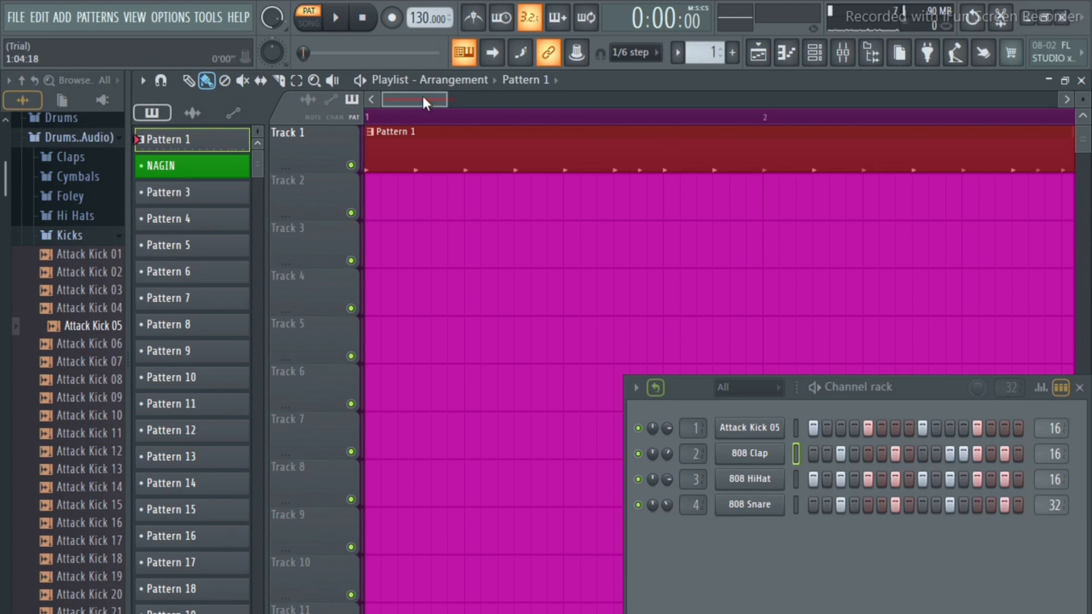
Step: Duplicate the Pattern 1 clip three times along Track 1 so the clips run up to bar 9
drag(422, 97, 491, 98)
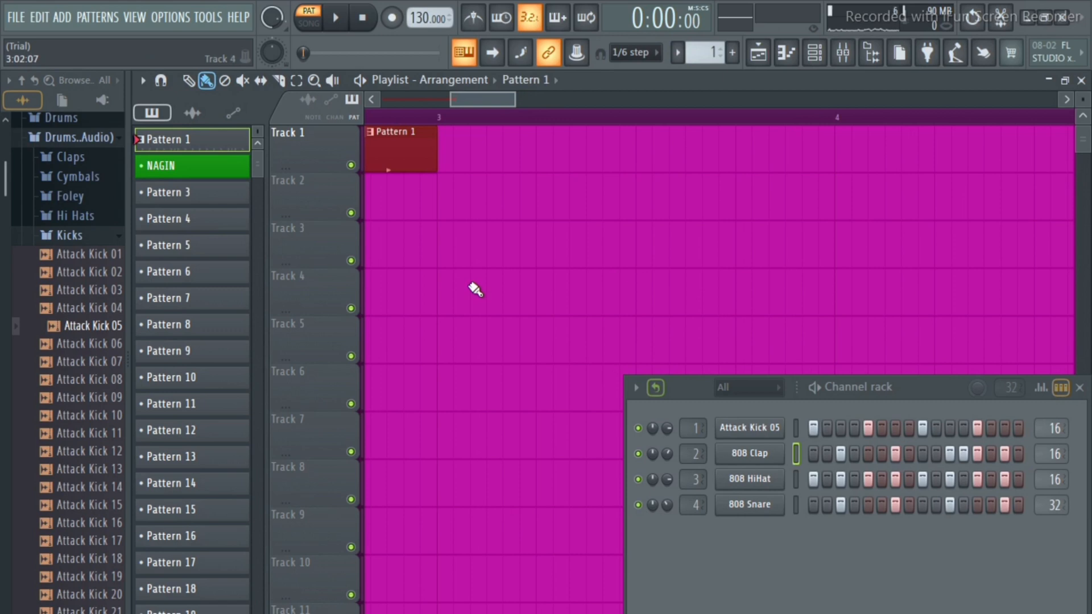
key(ctrl+b)
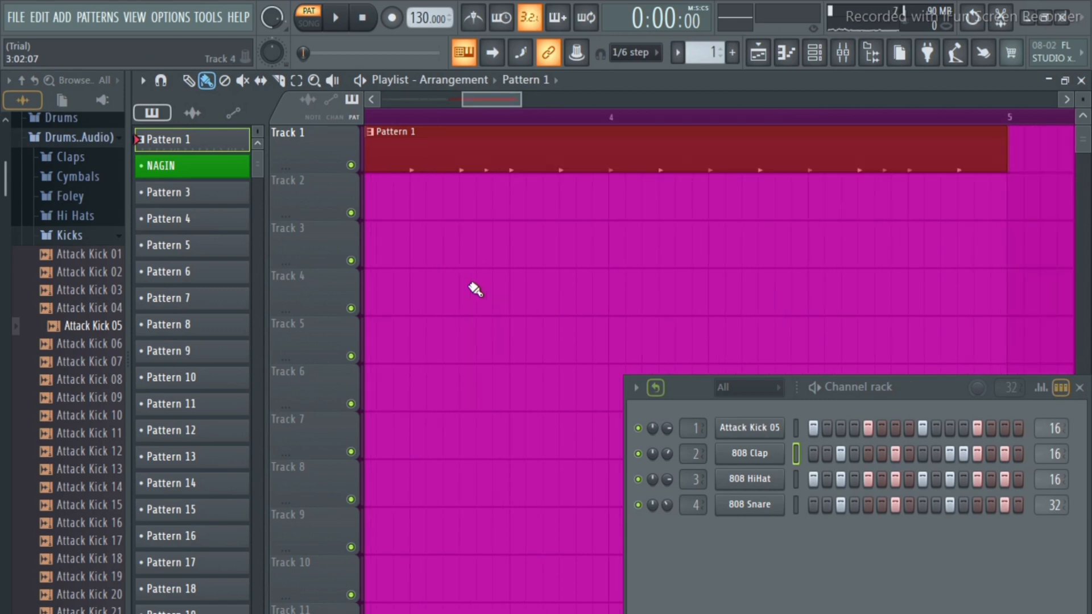
key(ctrl+b)
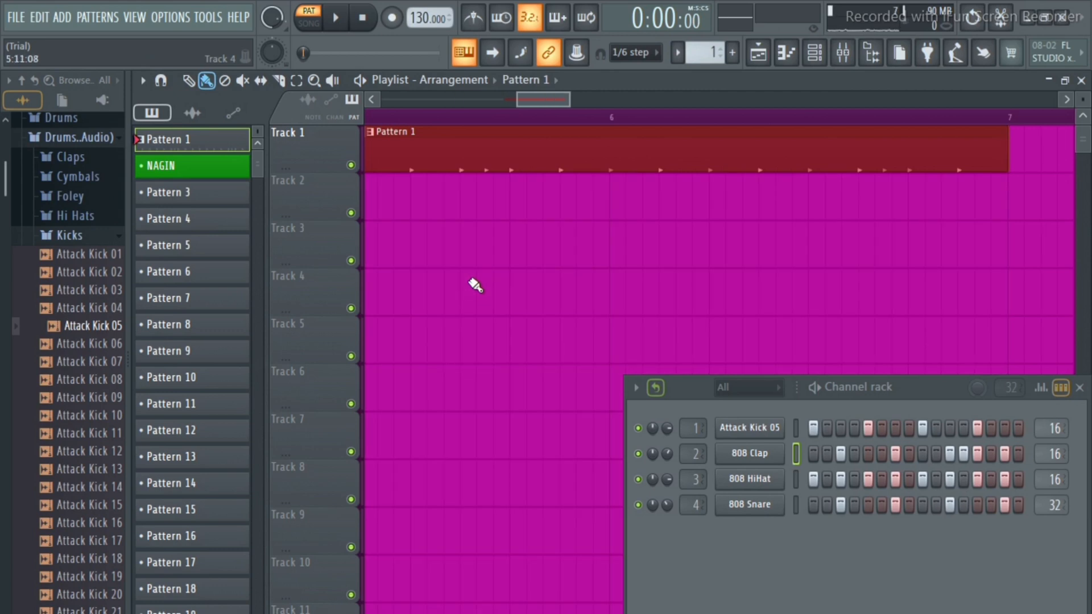
key(ctrl+b)
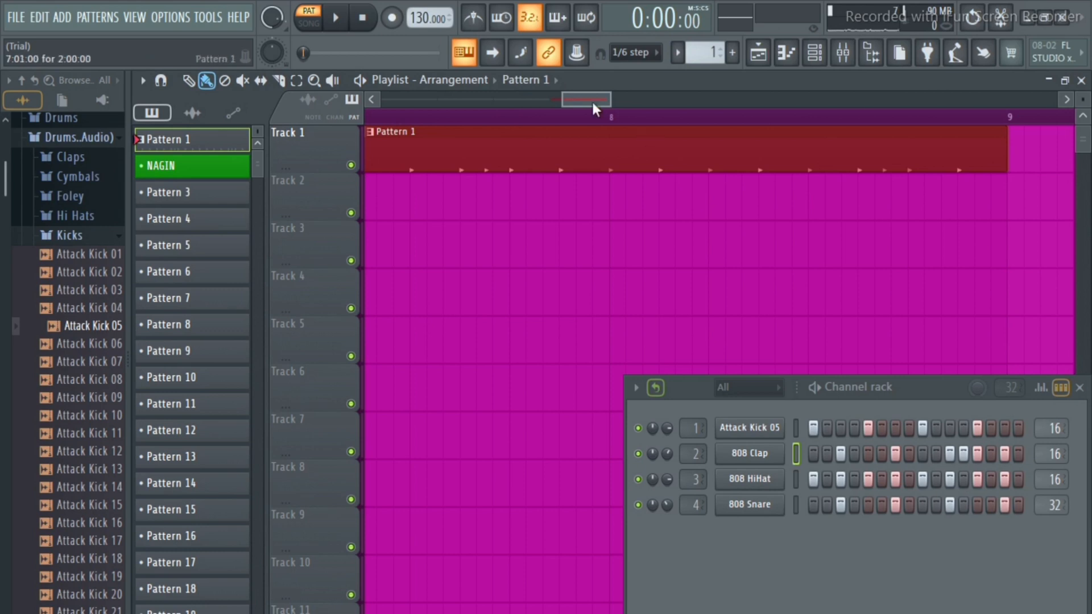
Step: Switch playback to song mode and audition the playlist arrangement from the start before pausing it
drag(572, 98, 349, 100)
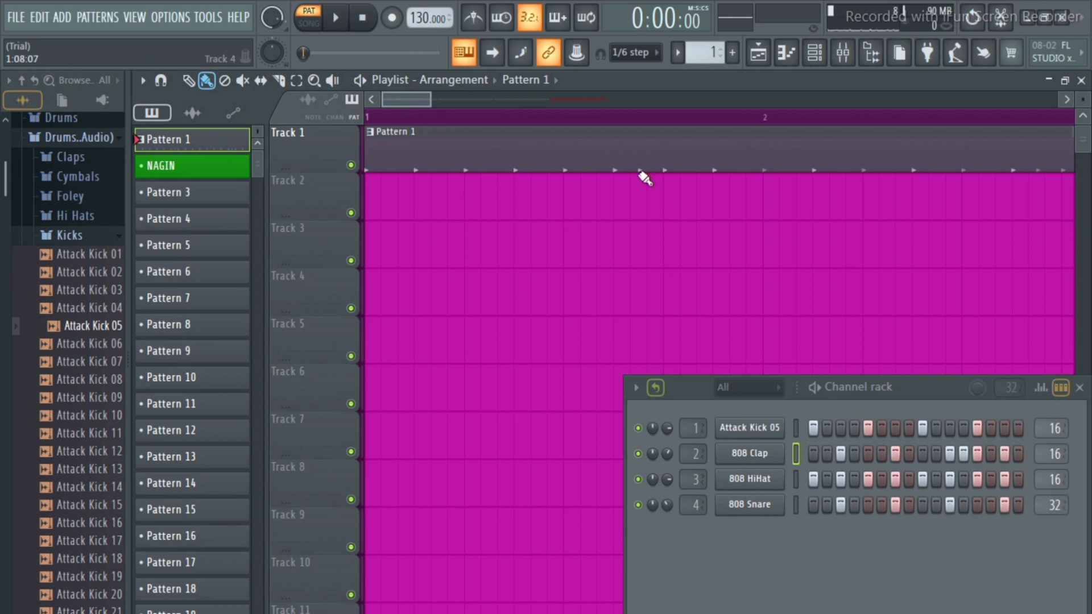
click(309, 20)
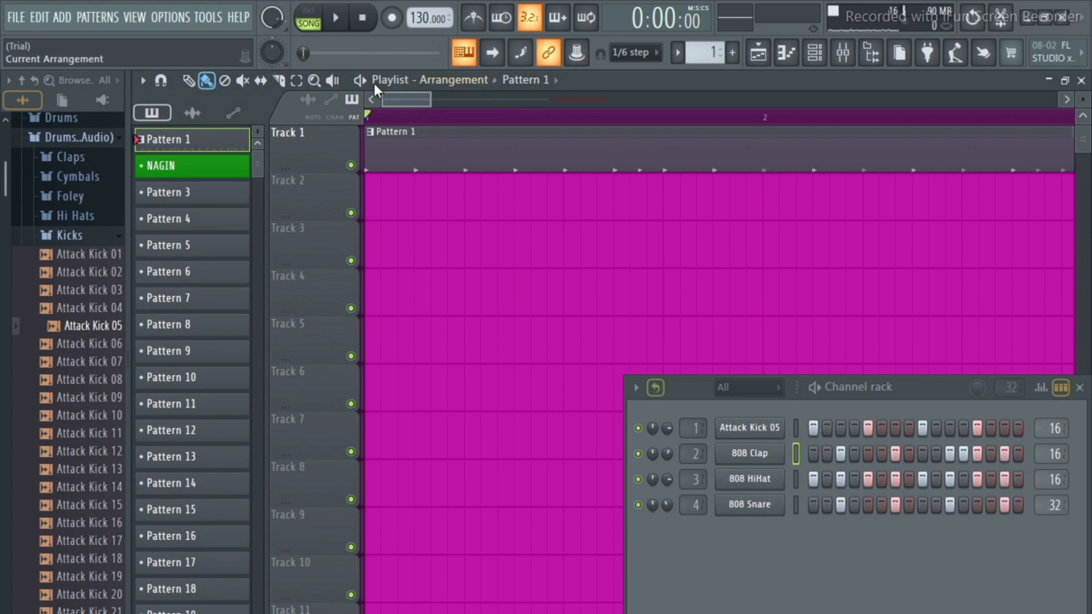
click(361, 81)
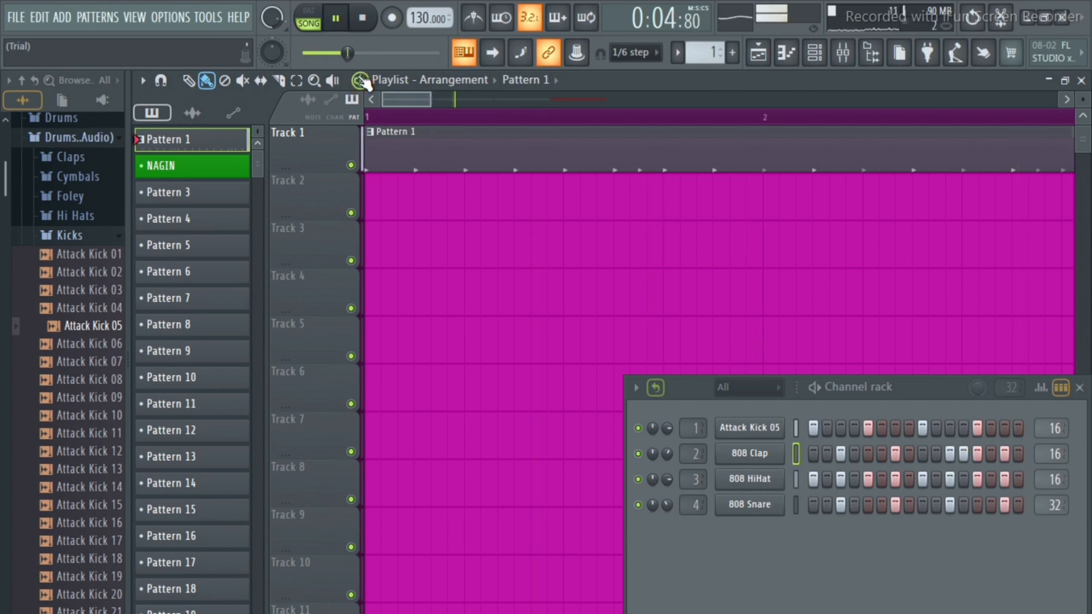
click(361, 81)
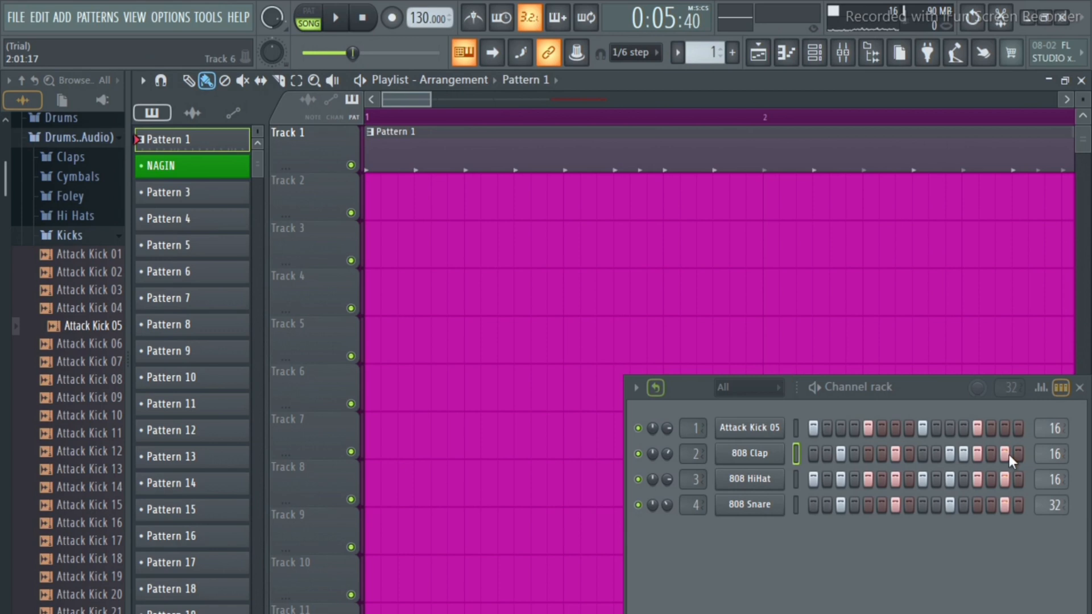
Step: Select the NAGIN pattern and add a FLEX instrument channel to the channel rack
click(678, 52)
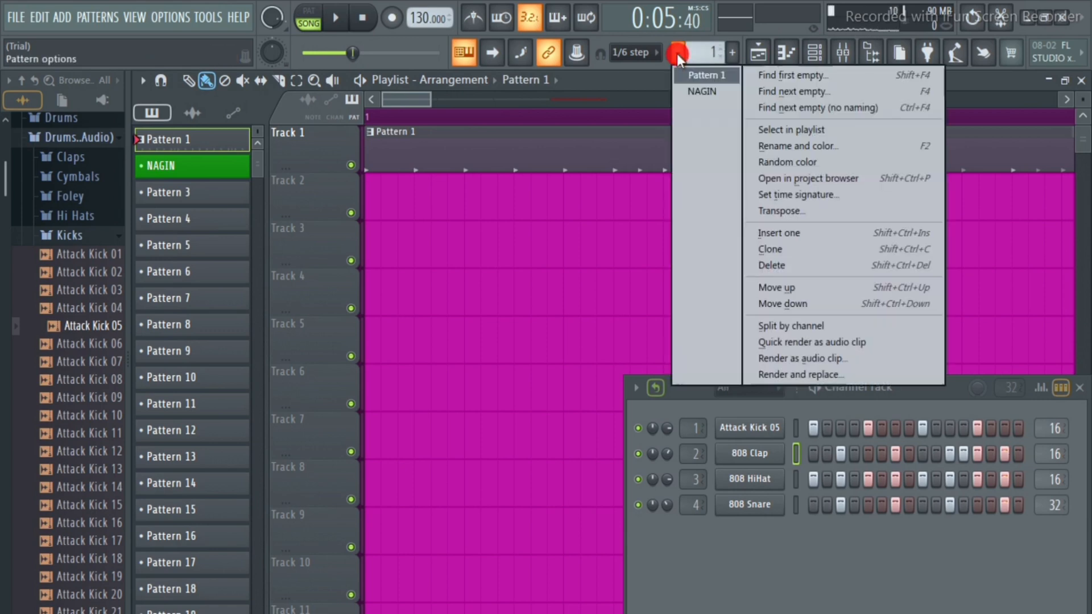
click(688, 92)
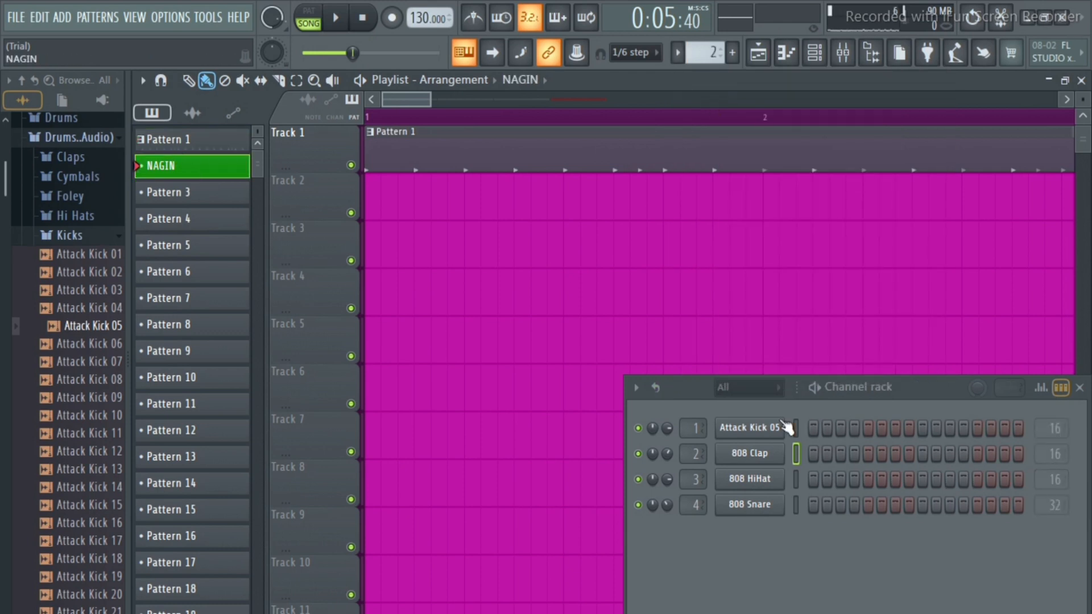
drag(939, 390, 869, 298)
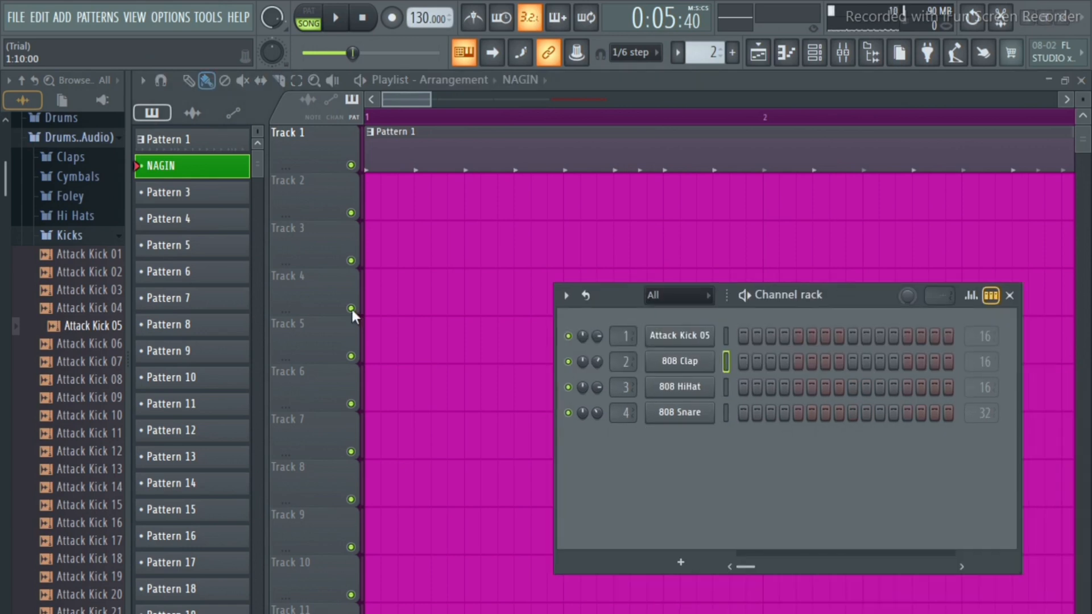
click(684, 562)
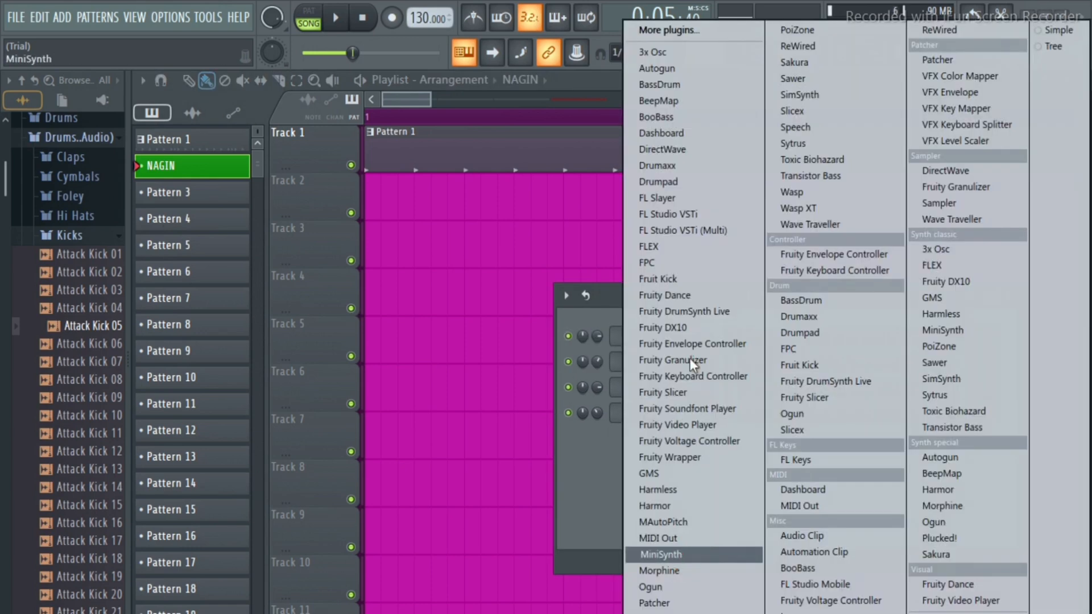
click(656, 248)
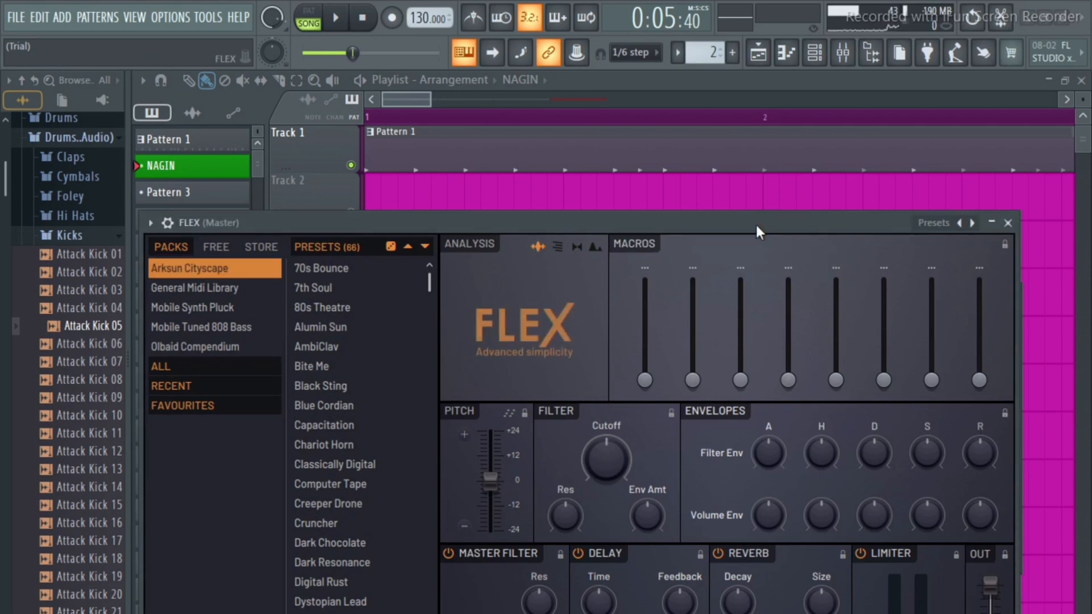
Step: Set the FLEX channel's volume to 44% with its plugin window moved aside, and close the channel rack
drag(755, 223, 658, 437)
drag(637, 521, 636, 527)
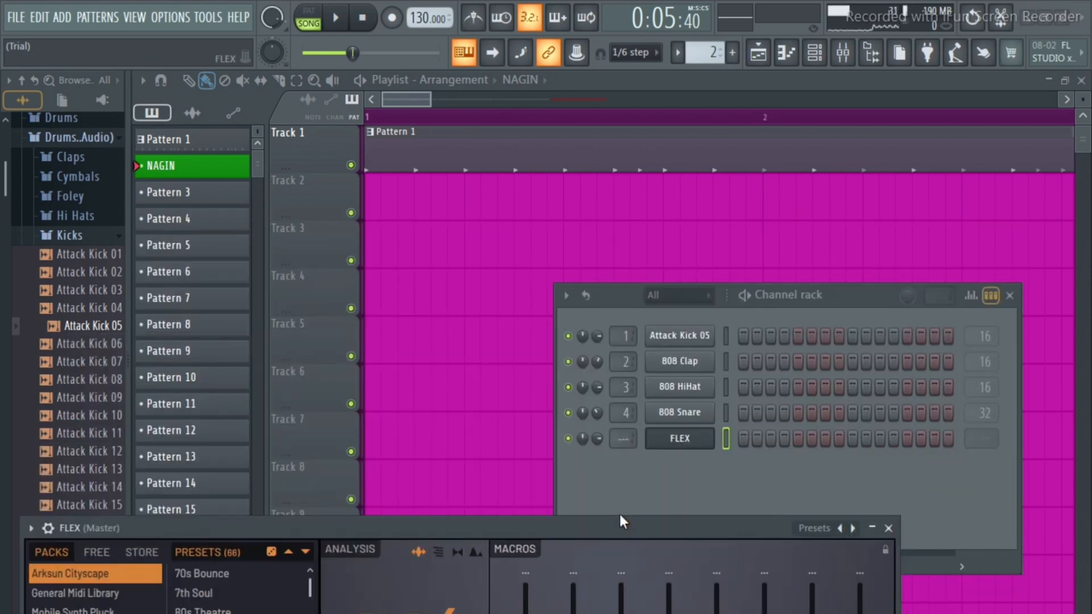
drag(598, 439, 596, 438)
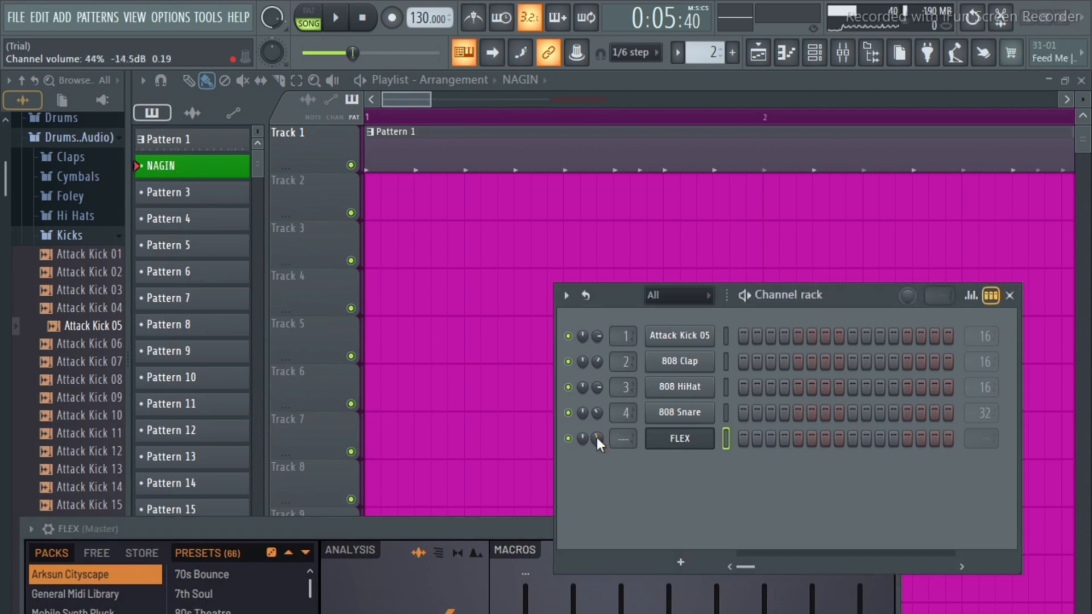
click(1010, 296)
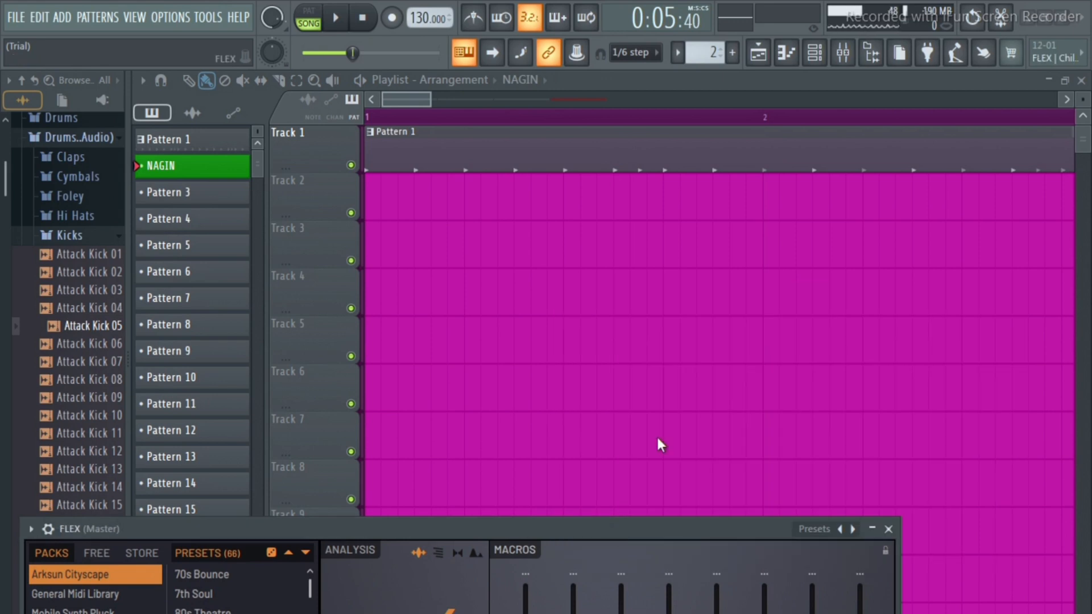
Step: Load the Simple Saws preset from FLEX's list of all packs, with the plugin window moved into view
drag(621, 529, 741, 266)
drag(700, 177, 737, 179)
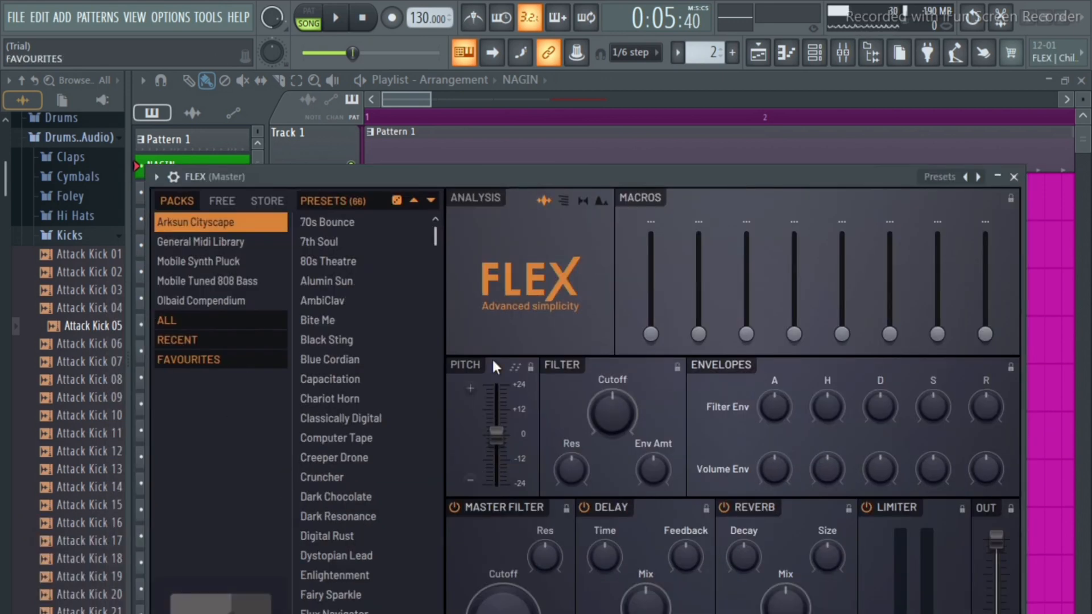
click(165, 322)
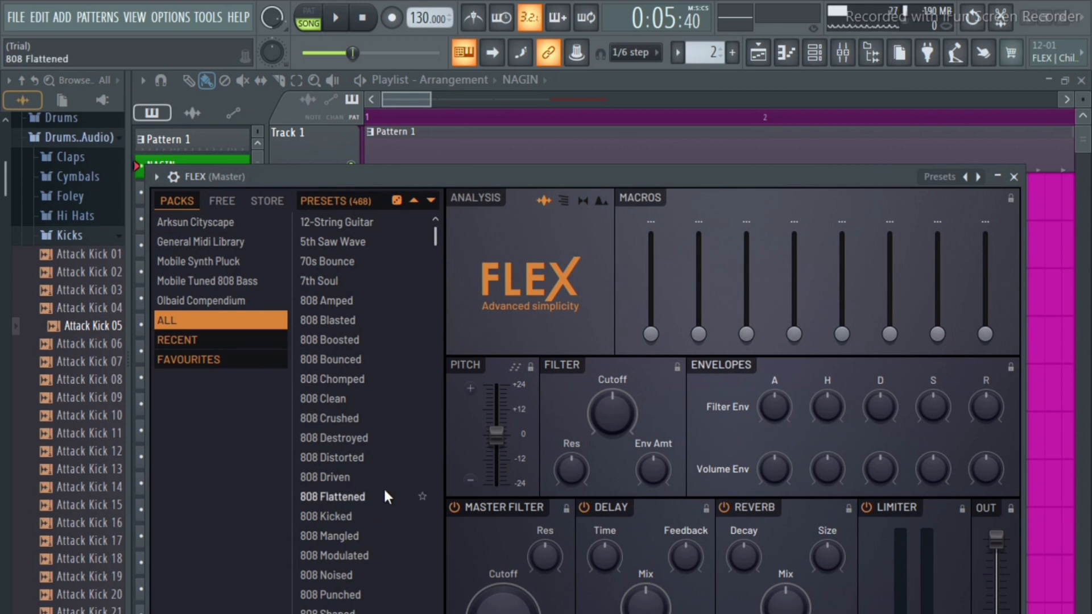
scroll(383, 487, down, 3)
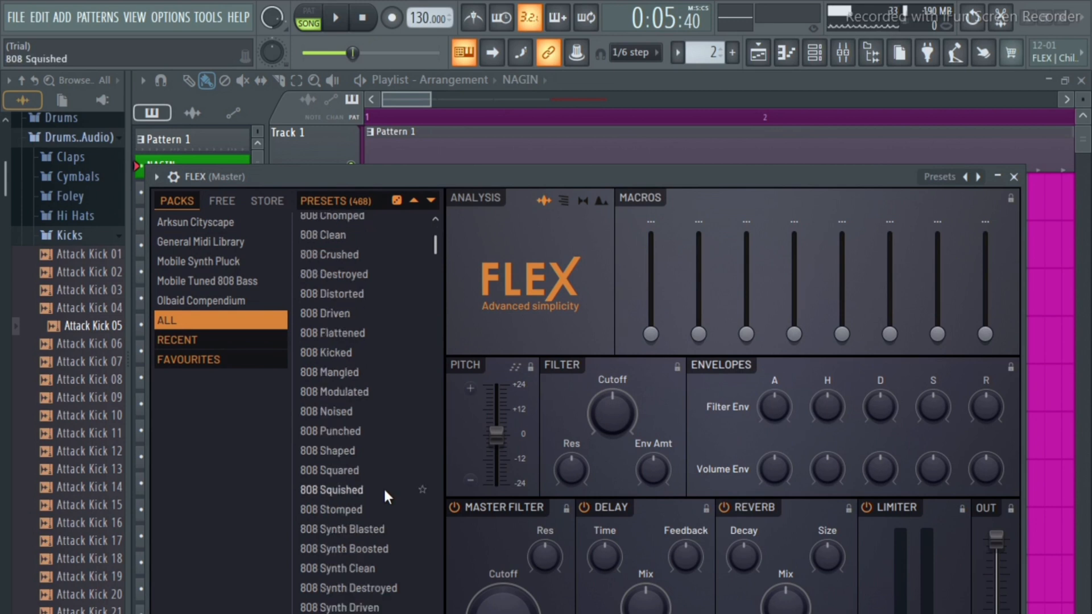
scroll(384, 487, down, 10)
scroll(380, 494, down, 5)
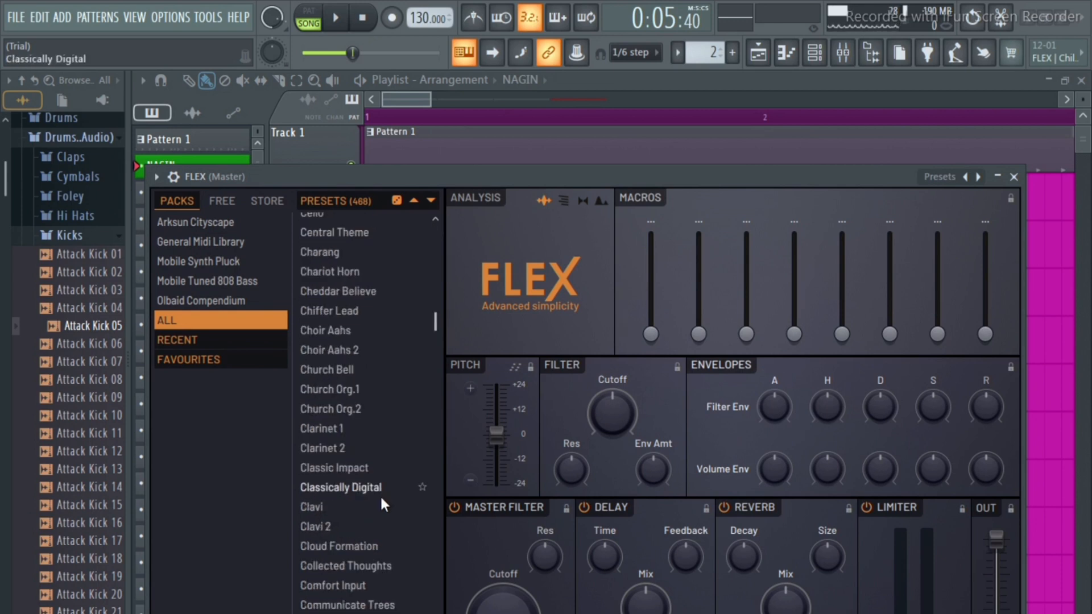
scroll(381, 499, down, 5)
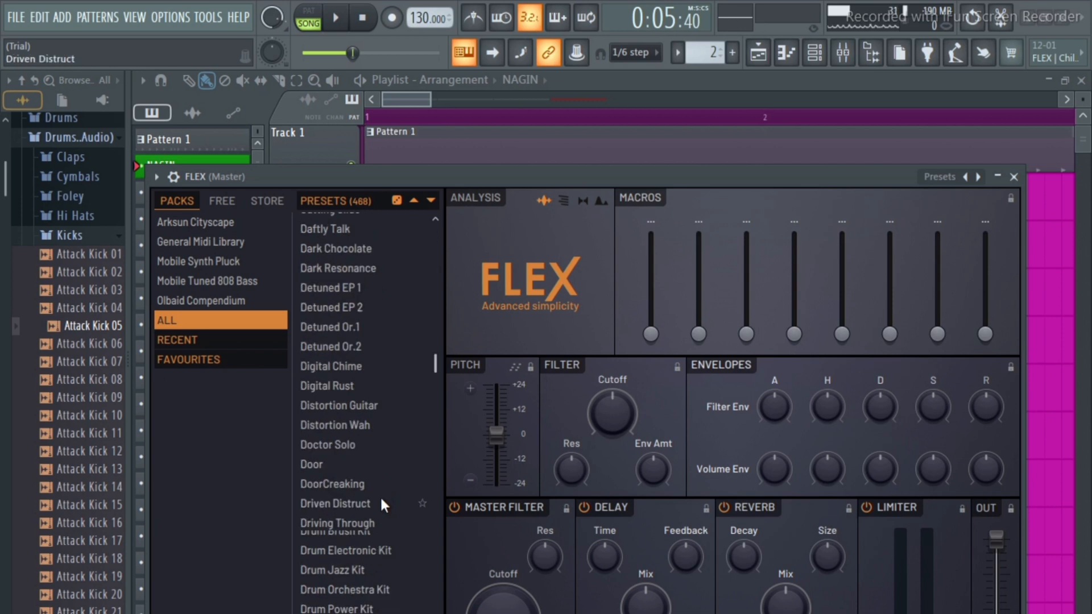
scroll(380, 496, down, 5)
scroll(380, 497, down, 5)
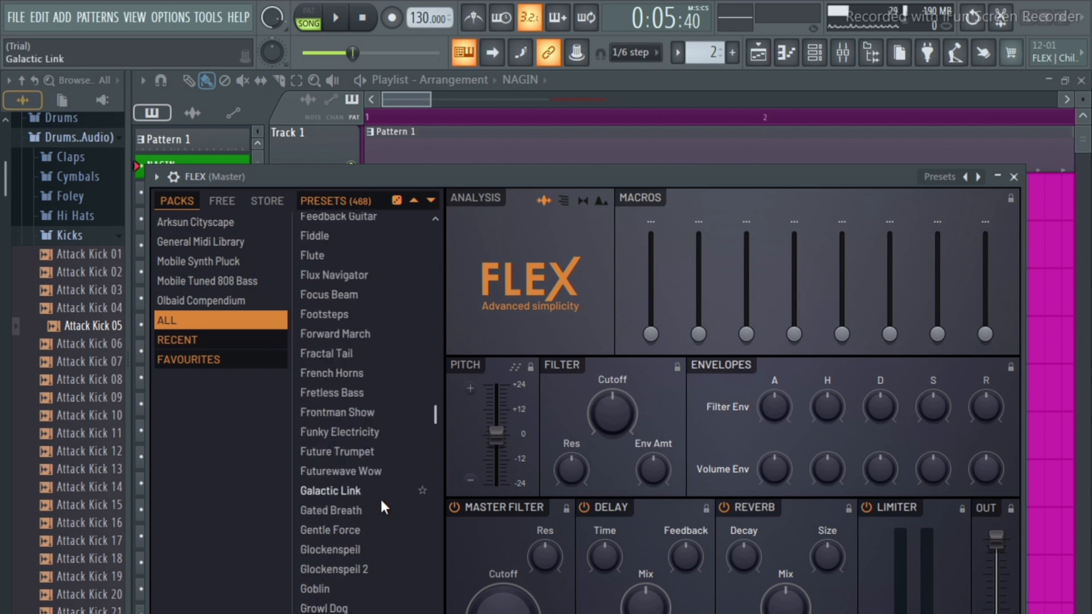
scroll(380, 498, down, 5)
scroll(380, 497, down, 5)
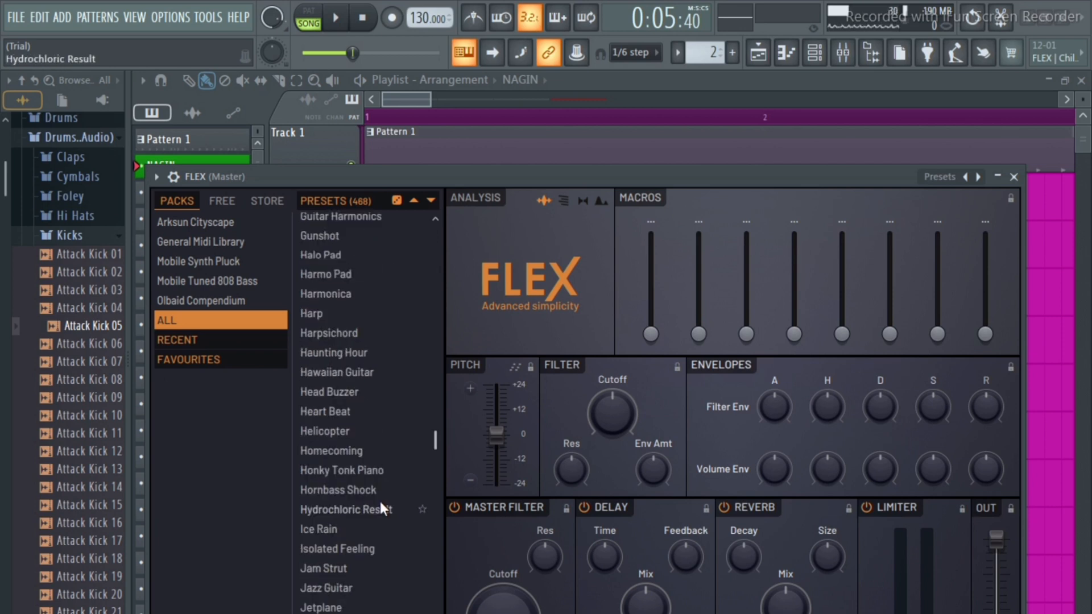
scroll(380, 500, down, 5)
scroll(379, 499, down, 5)
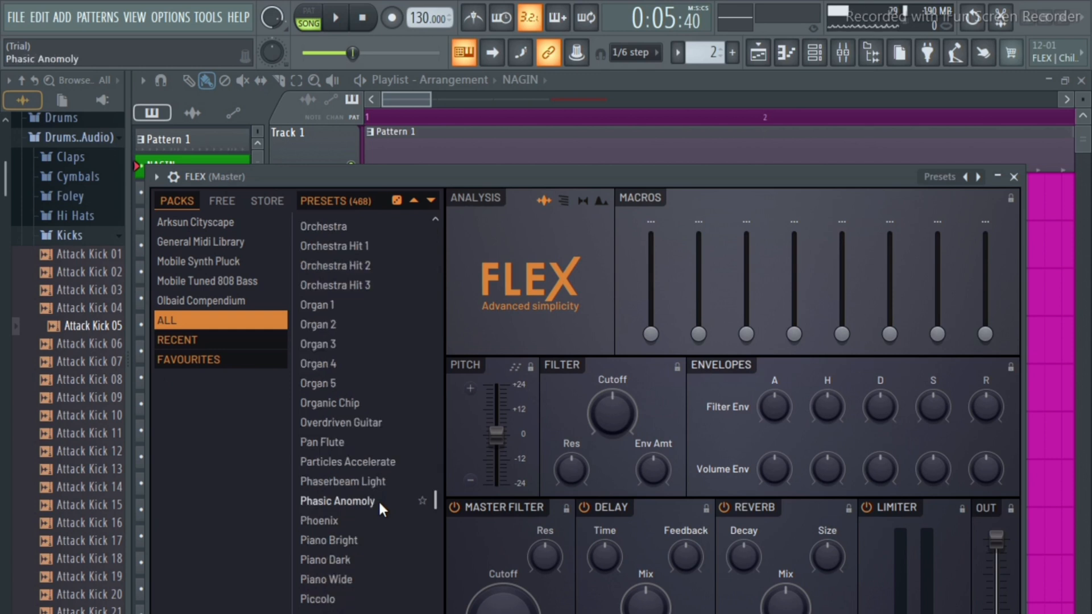
scroll(378, 500, down, 5)
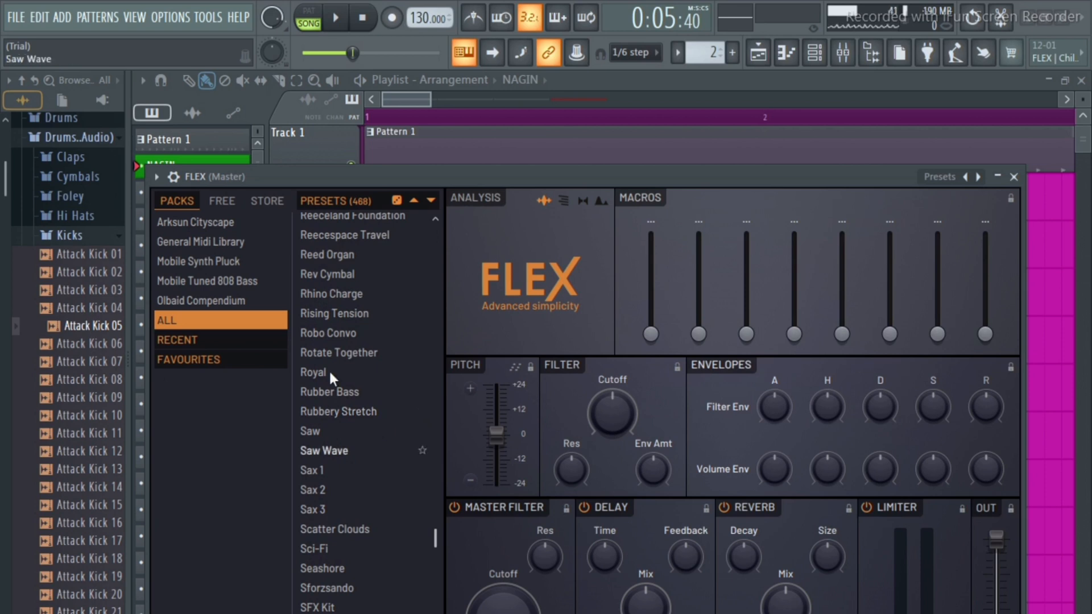
scroll(319, 514, down, 4)
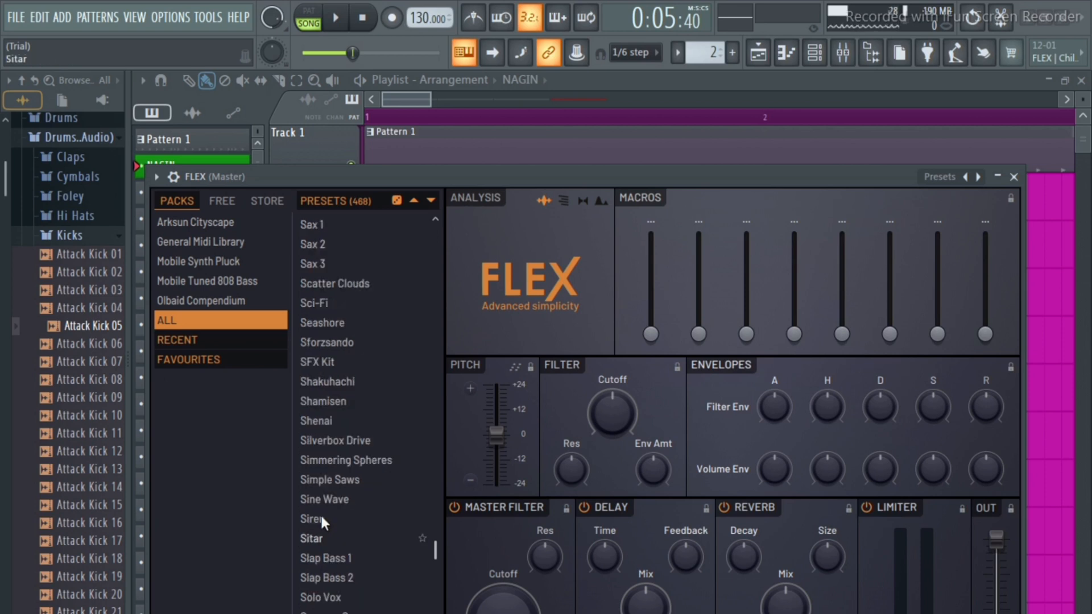
click(323, 480)
click(323, 481)
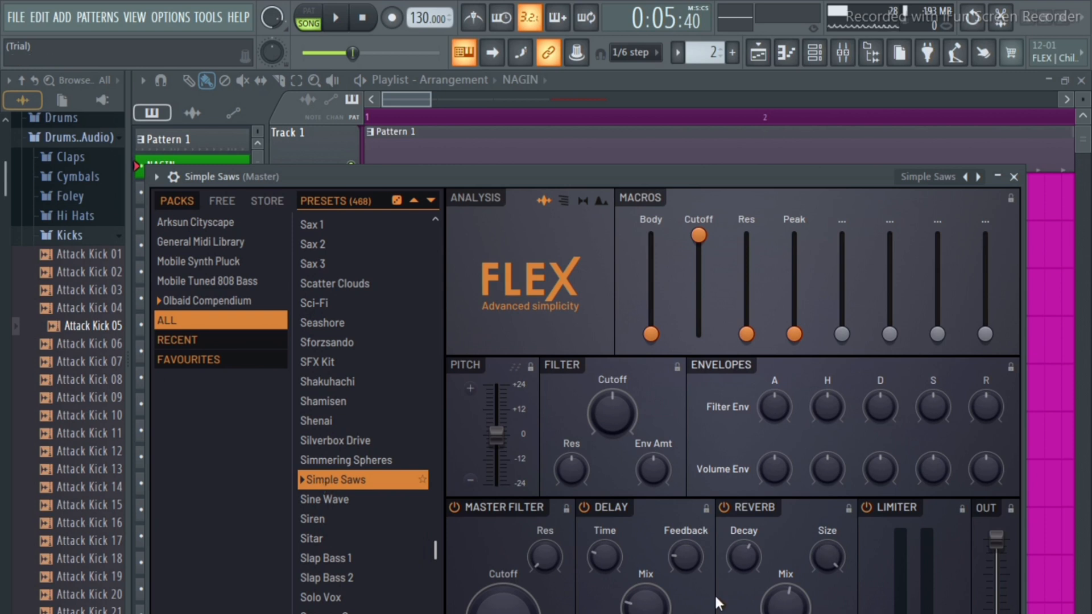
Step: Reposition the FLEX window so the output fader is reachable and set the output volume to 57%
drag(1005, 549, 977, 604)
drag(825, 280, 746, 218)
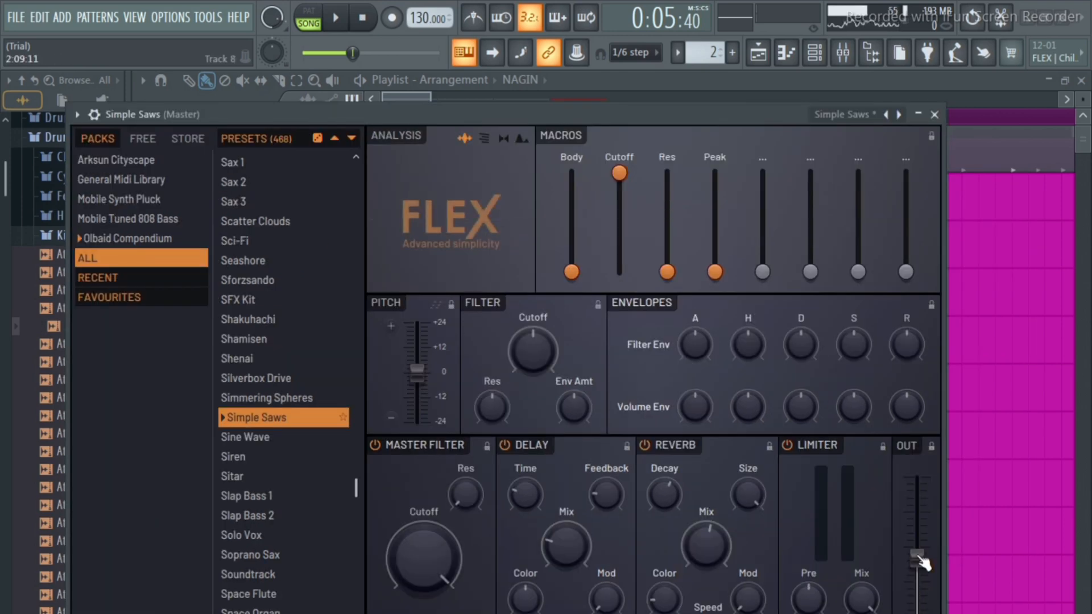
drag(924, 563, 924, 543)
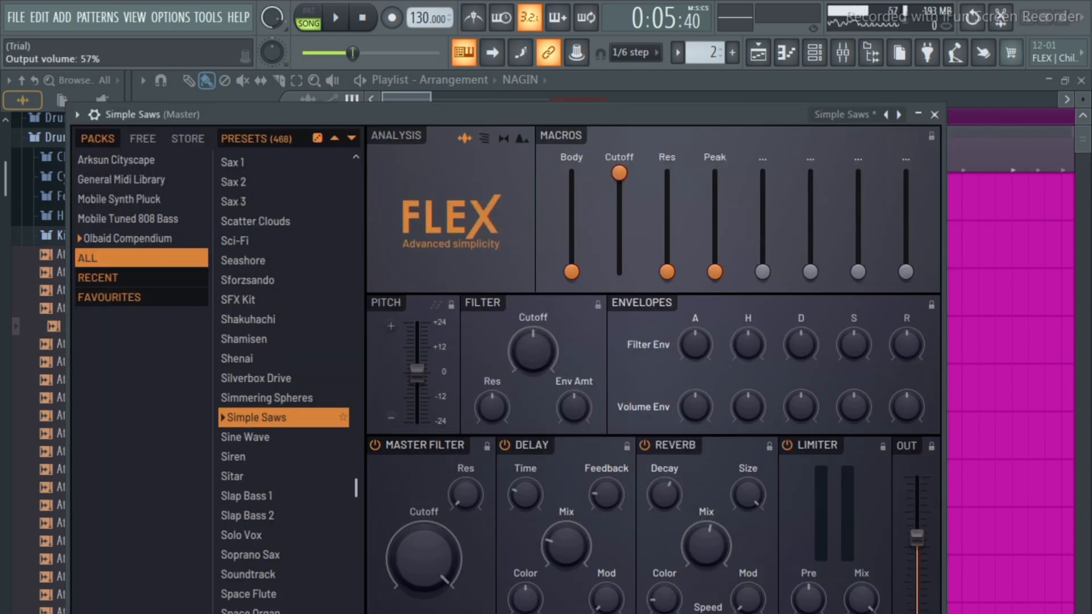
Step: Lower the Cutoff macro slightly, raise the Body macro to about one third, and audition a note
drag(631, 181, 631, 196)
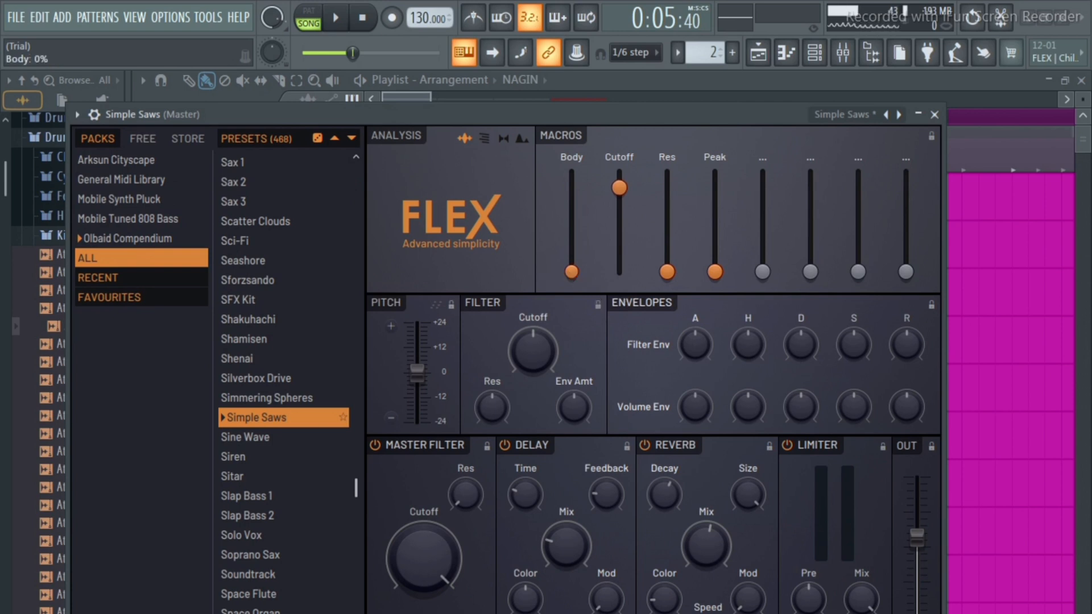
drag(572, 272, 572, 237)
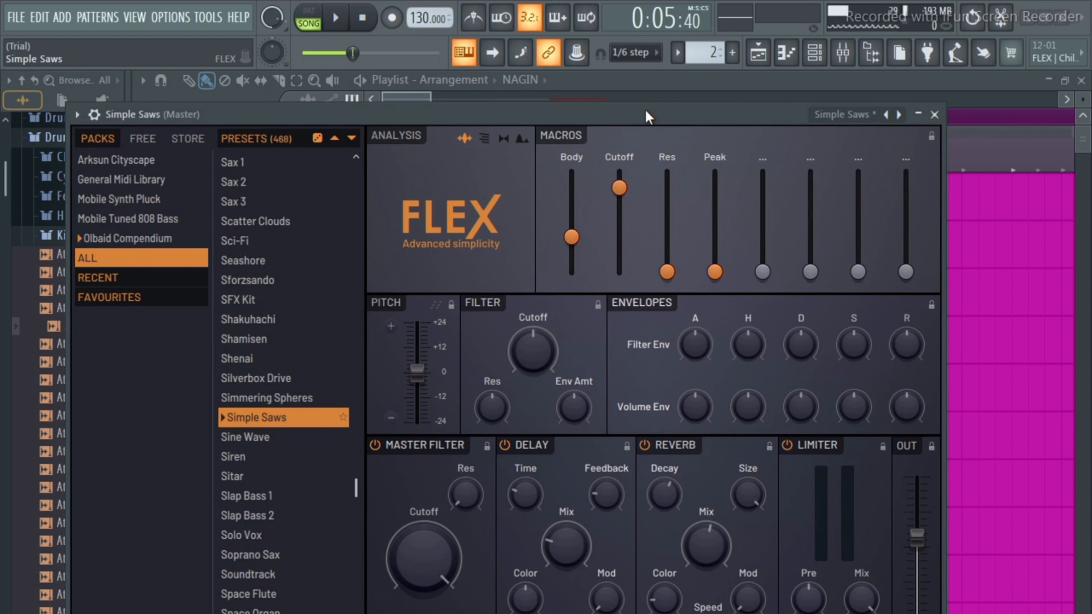
key(d)
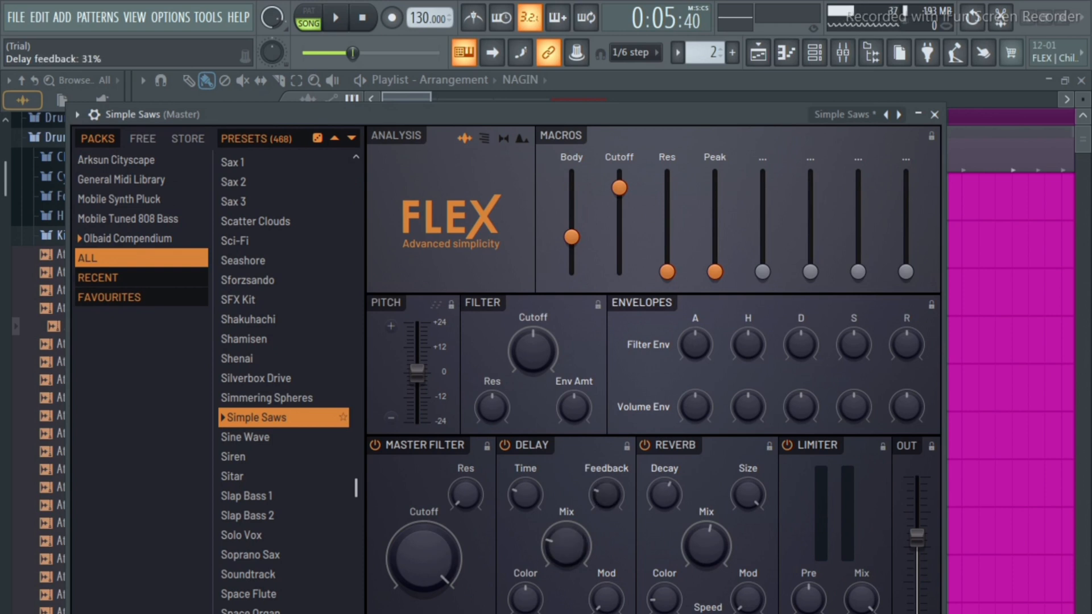
Step: Raise the delay feedback to about the middle of its range and audition the sound with a few notes
drag(606, 495, 606, 483)
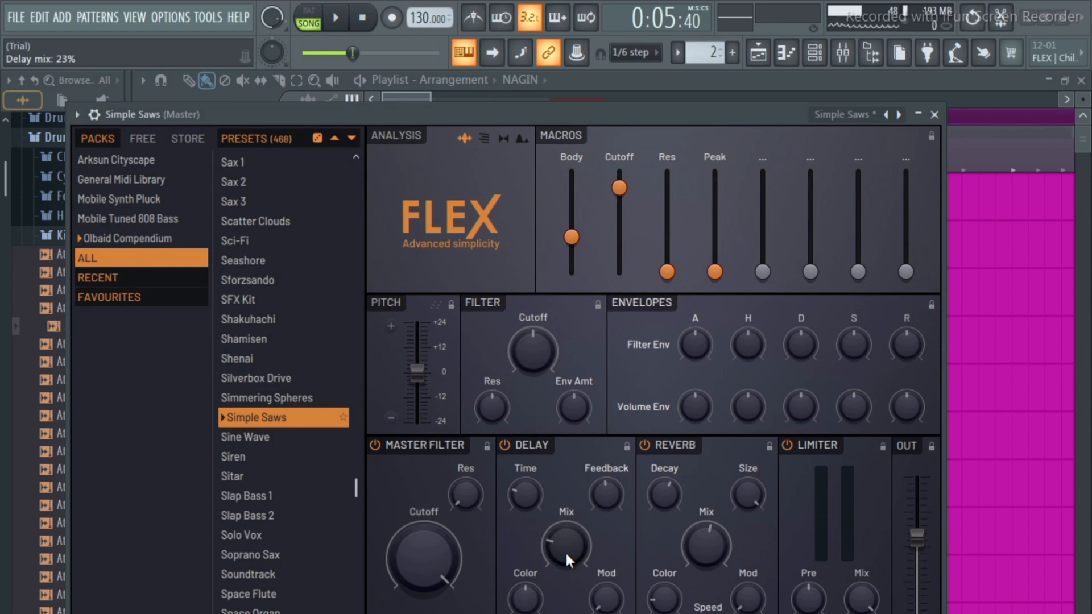
key(z)
key(b)
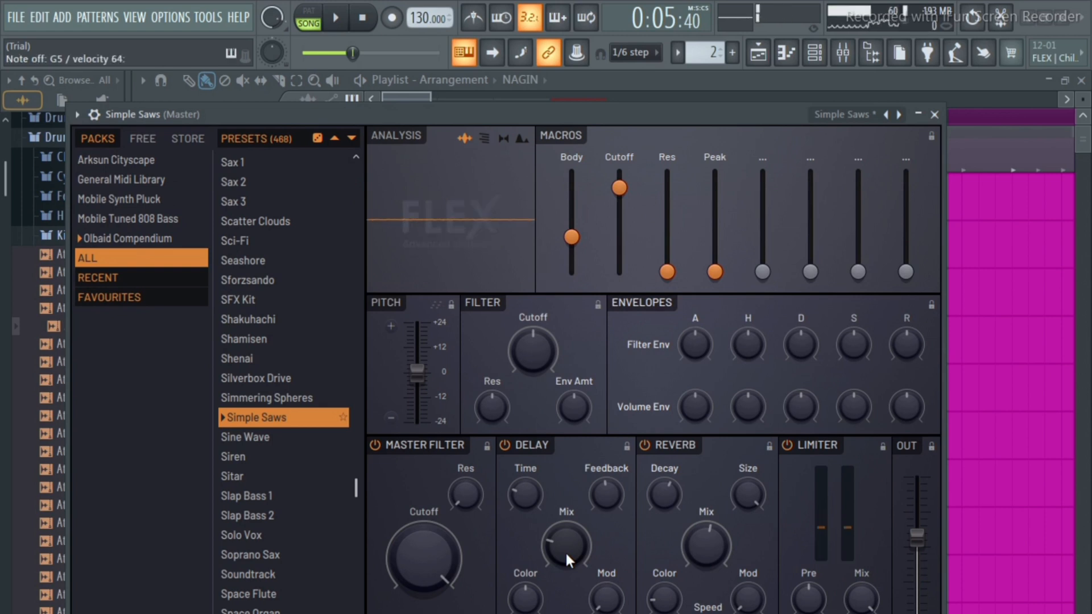
key(t)
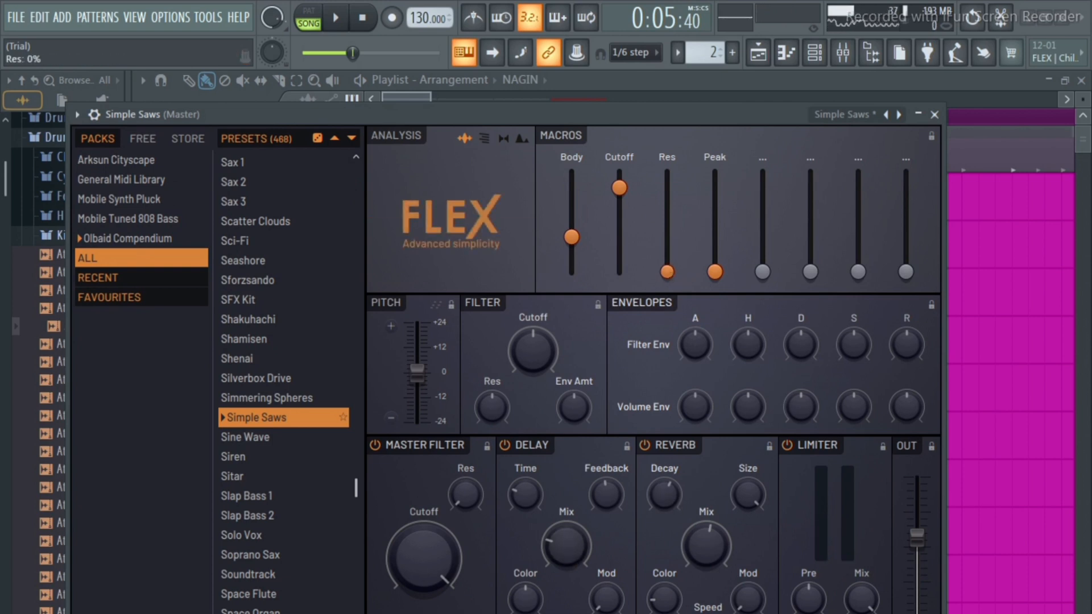
Step: Set the Res macro to 10% and audition the sound with notes including D5 and C5
drag(675, 275, 674, 265)
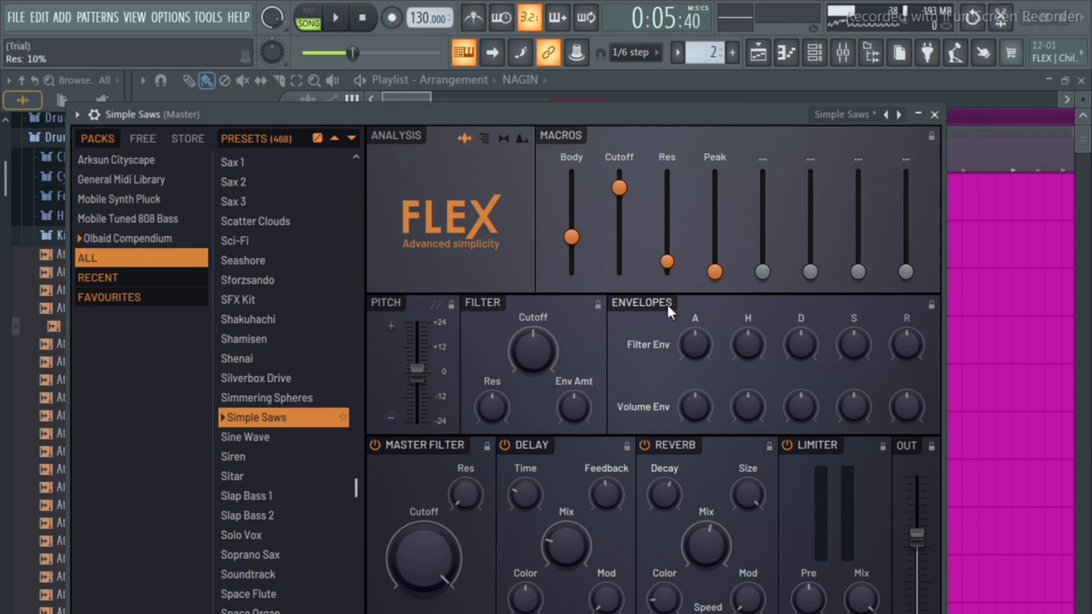
key(w)
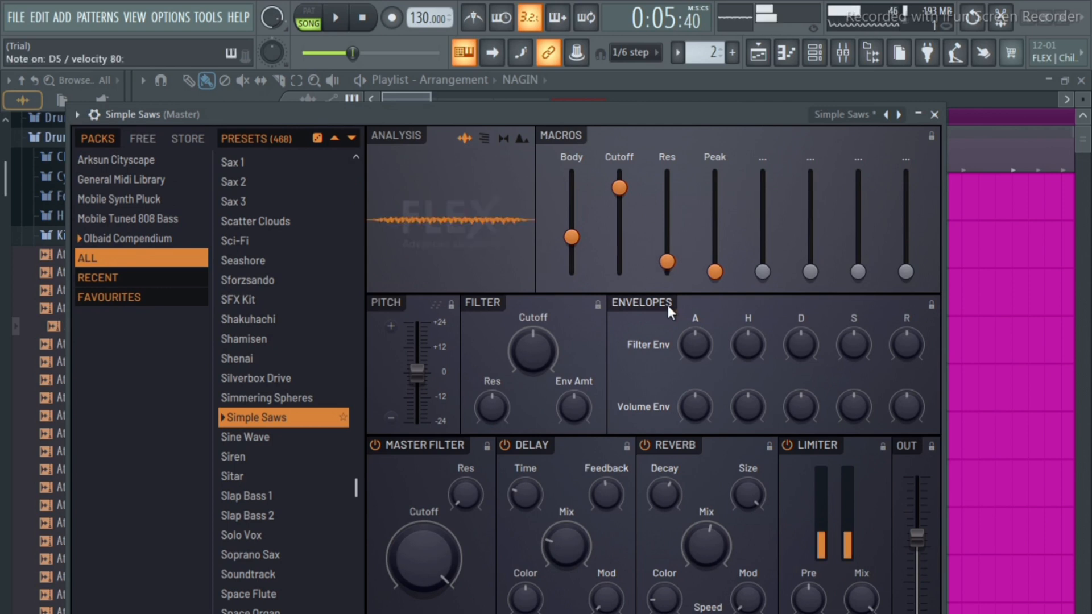
key(q)
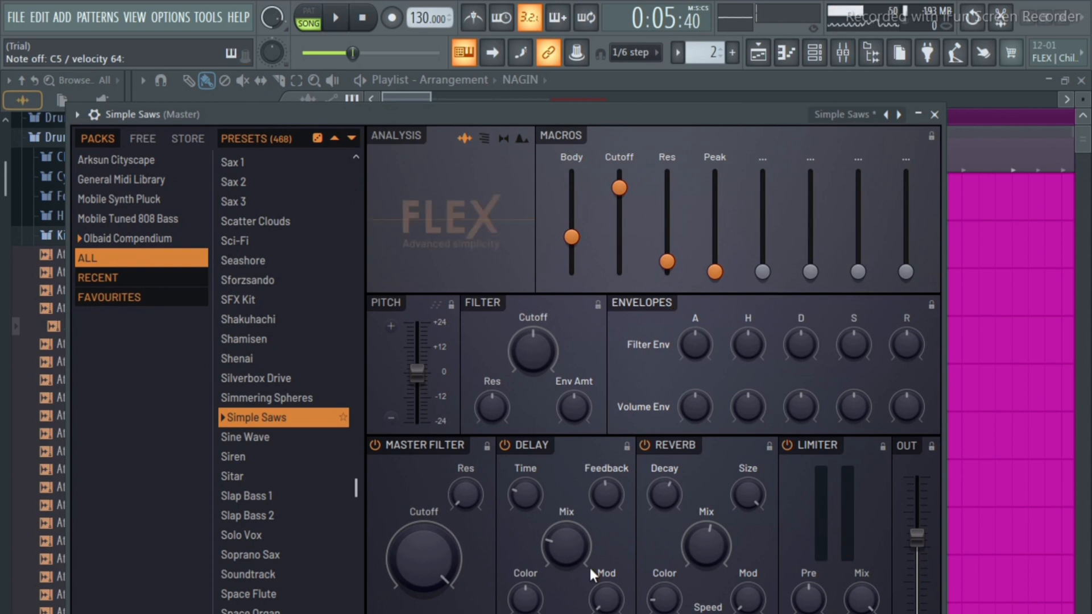
Step: Raise the delay mix slightly to just above 28% and close the FLEX plugin window
scroll(566, 544, up, 3)
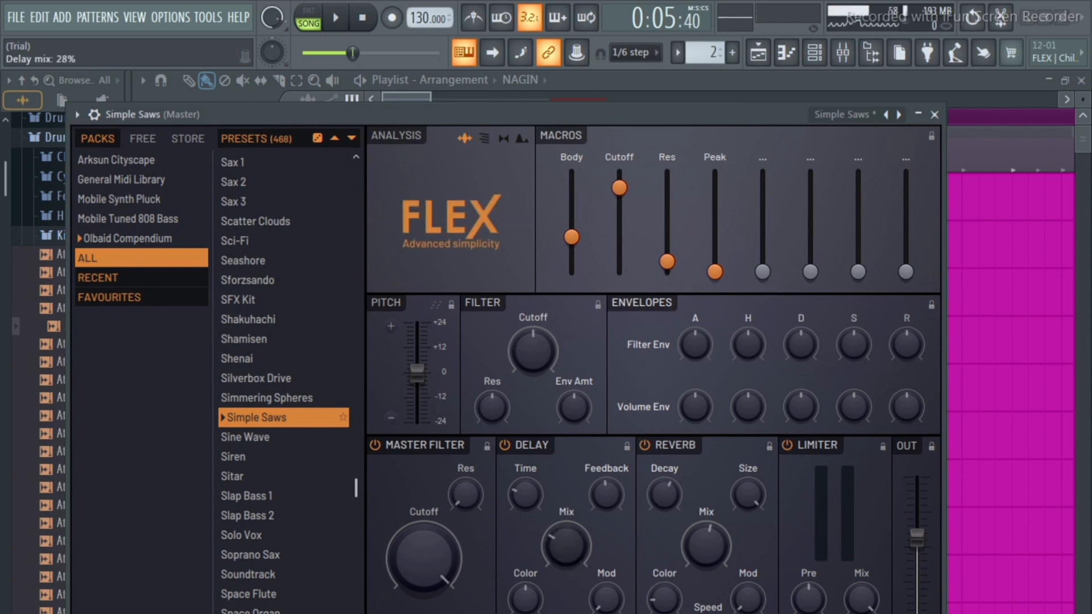
scroll(566, 545, up, 1)
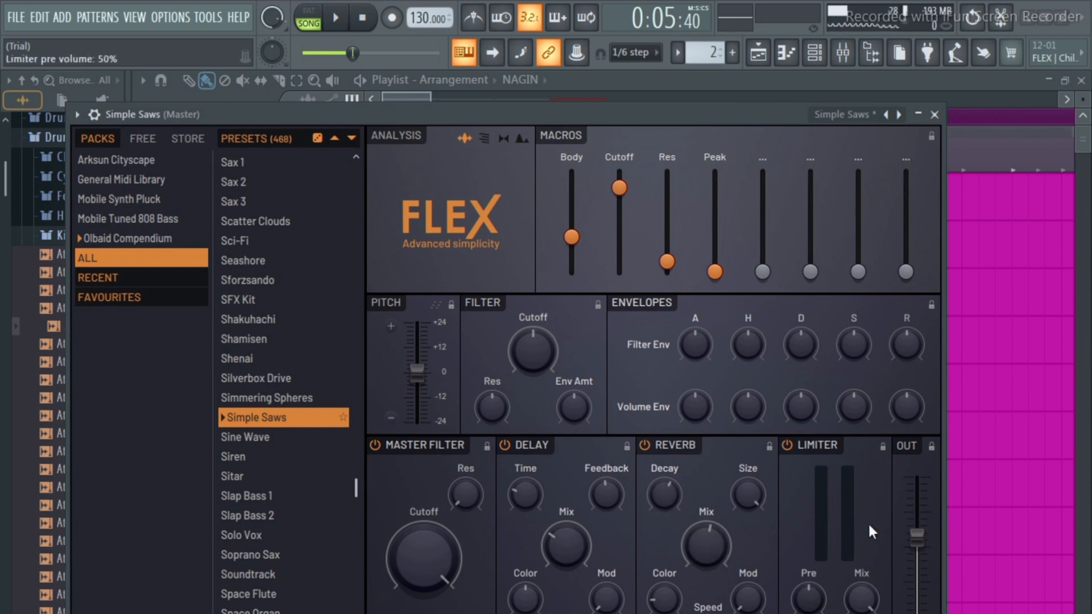
click(935, 115)
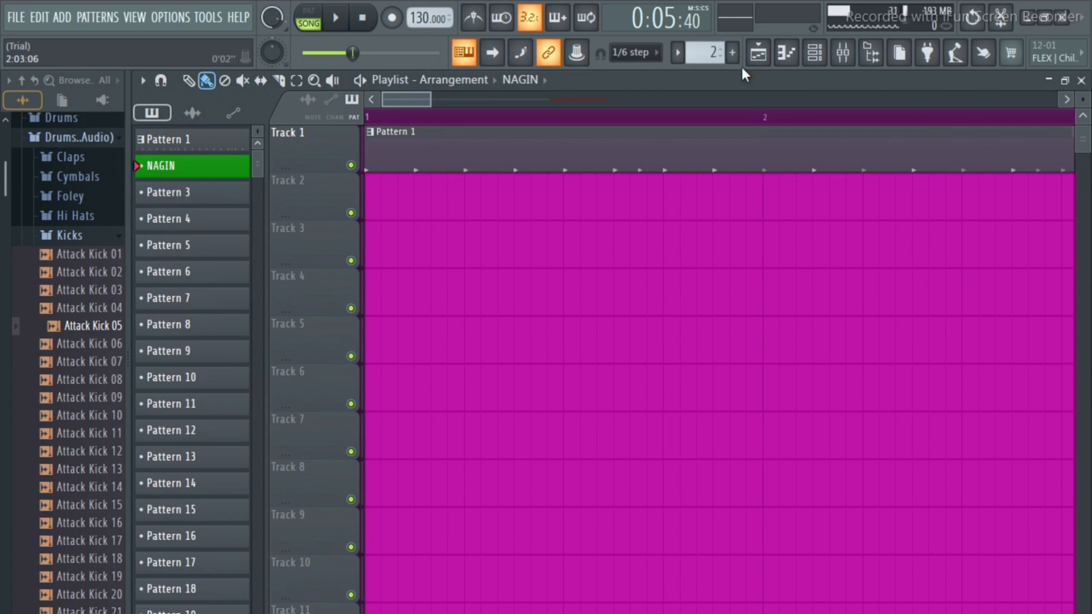
Step: Open the Simple Saws channel in the piano roll and close the channel rack
click(816, 56)
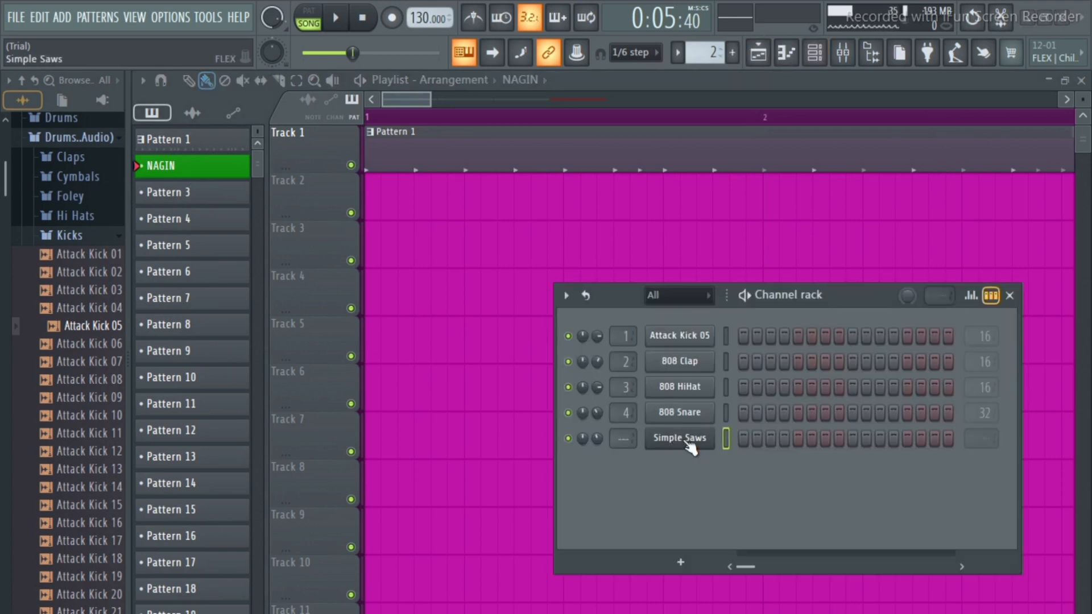
right_click(686, 439)
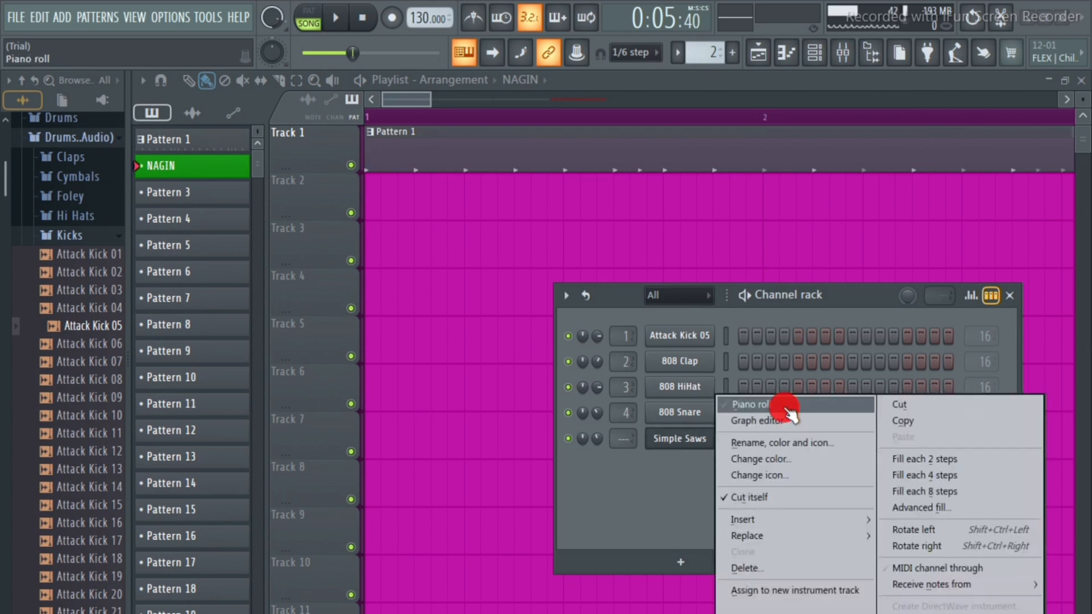
click(786, 407)
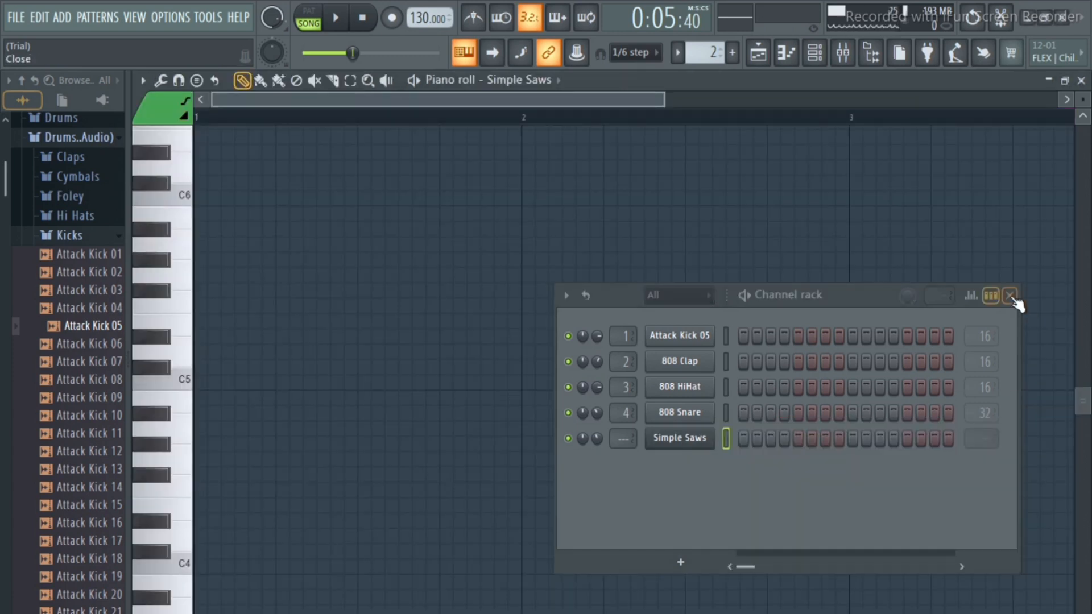
click(1011, 295)
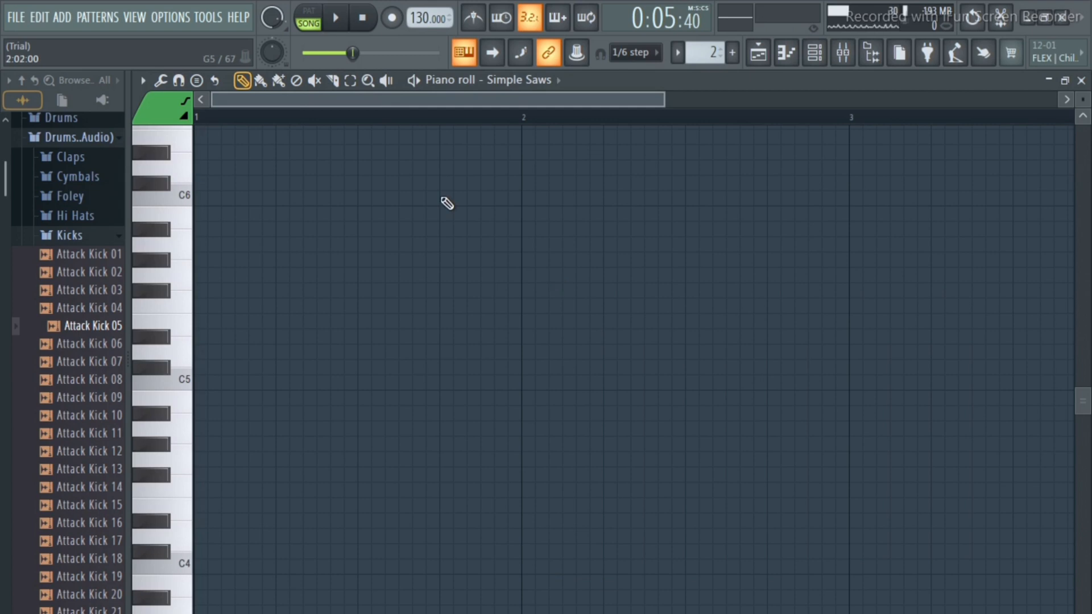
Step: Record a live melody of about 18 seconds on Simple Saws from the song start, opening with D6, C6, D#6, C6, and disarm recording
click(393, 19)
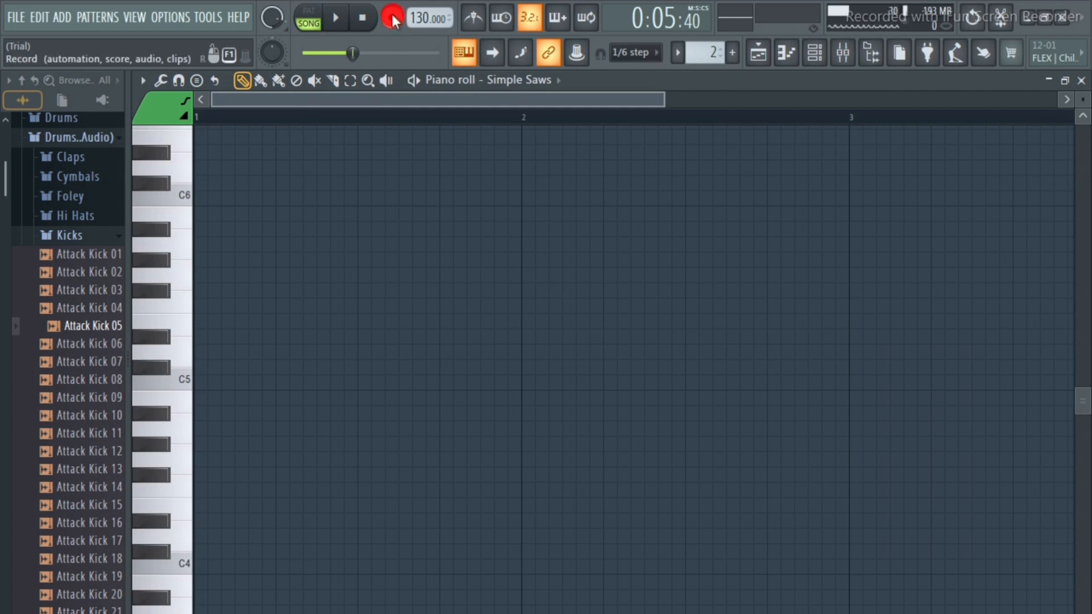
click(547, 449)
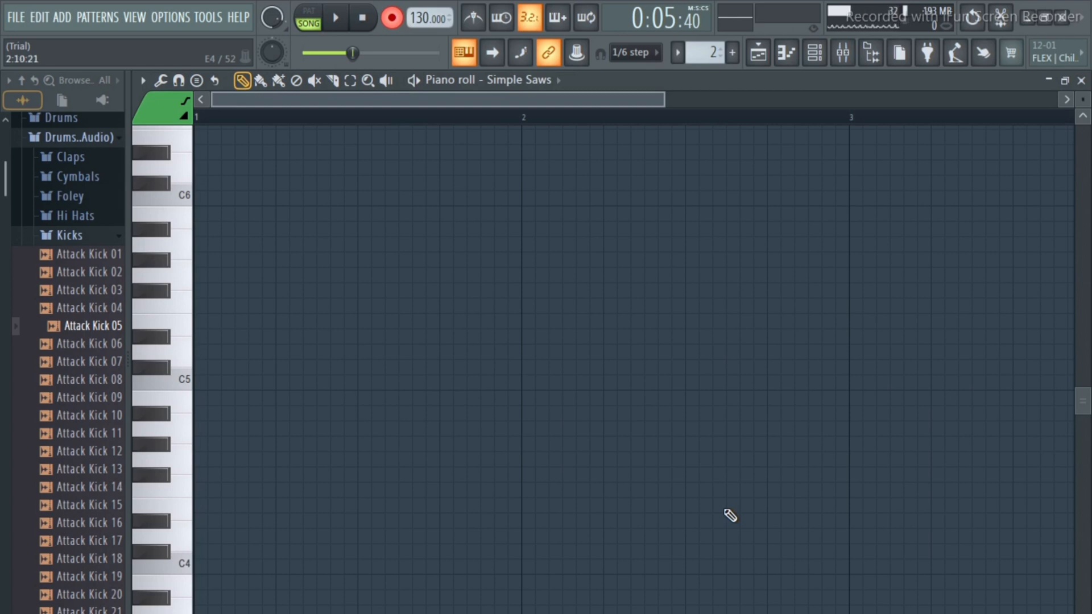
key(space)
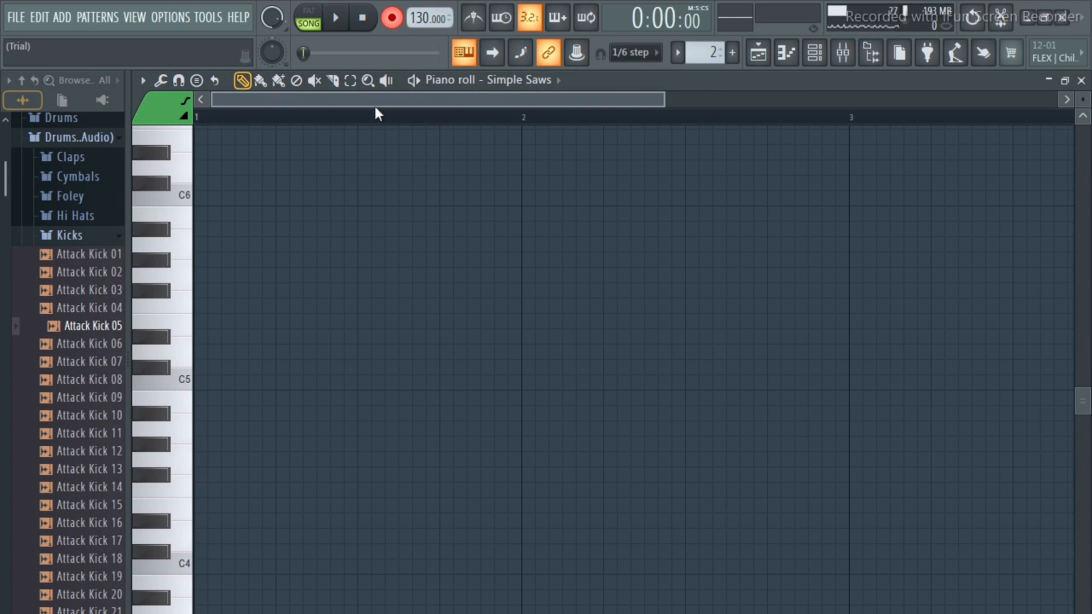
key(space)
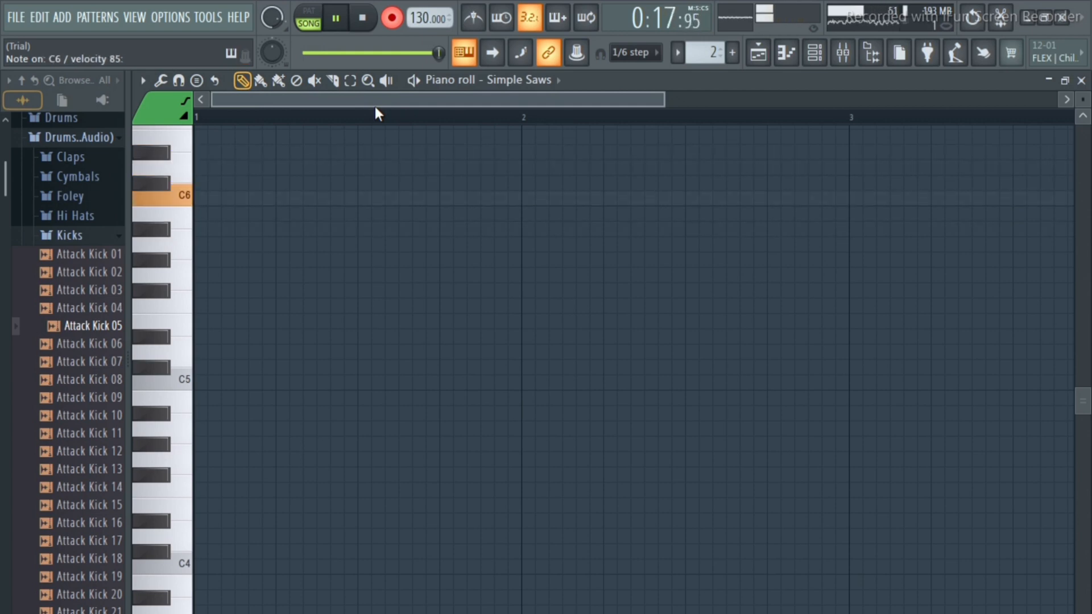
key(space)
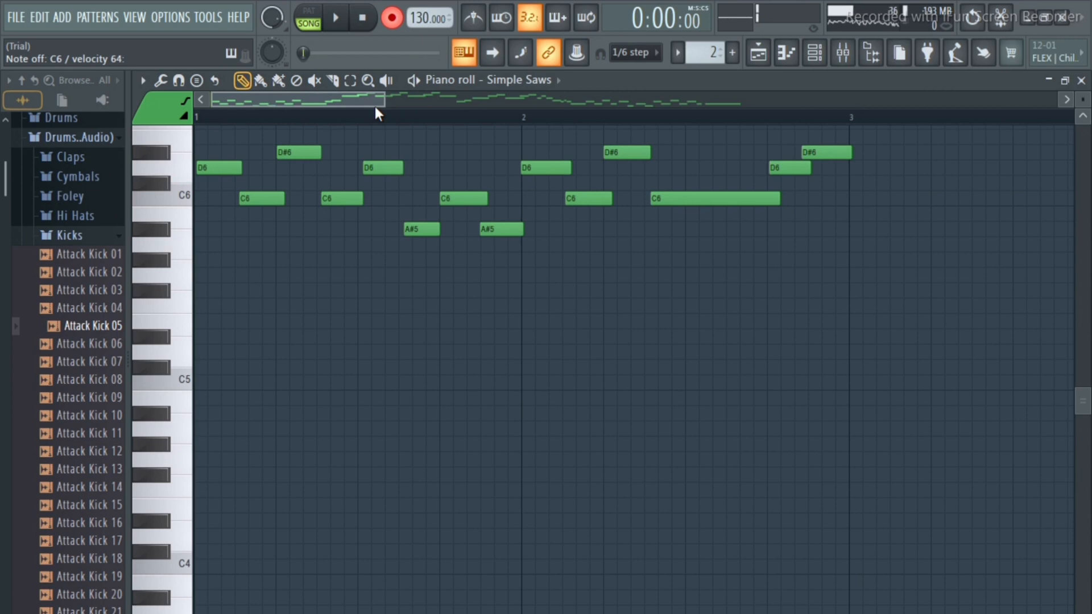
click(392, 18)
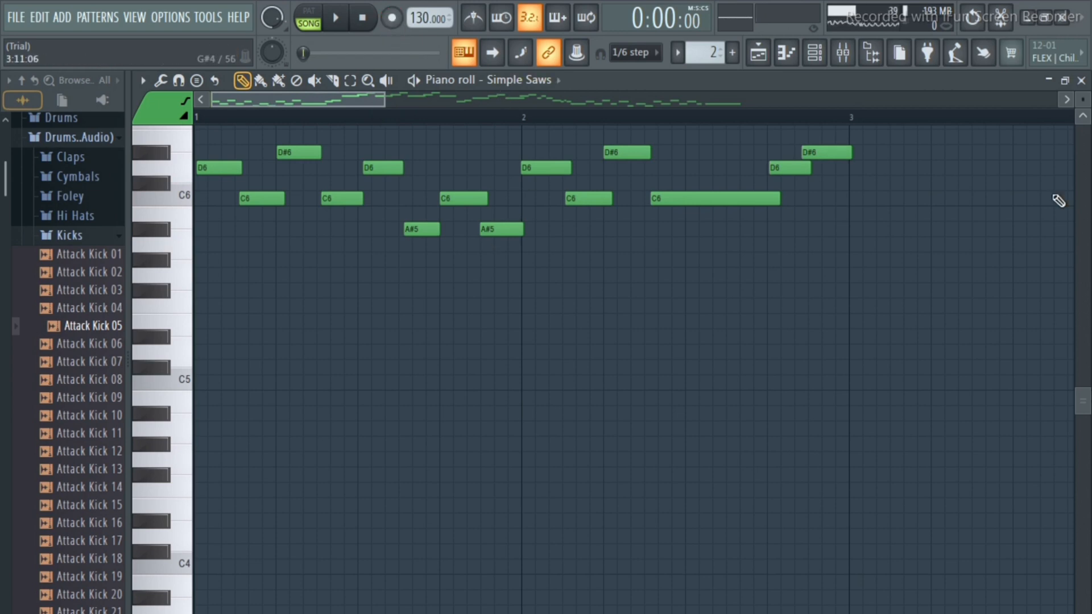
Step: Review the recorded Simple Saws melody by playing its opening bars in pattern mode, and close the piano roll
scroll(861, 338, up, 3)
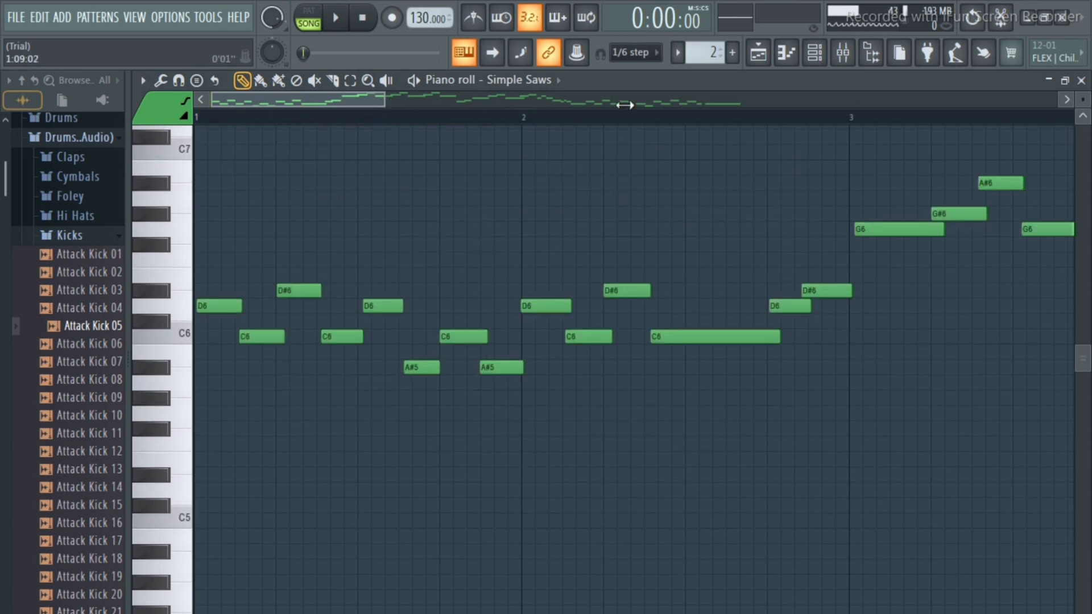
drag(625, 105, 256, 125)
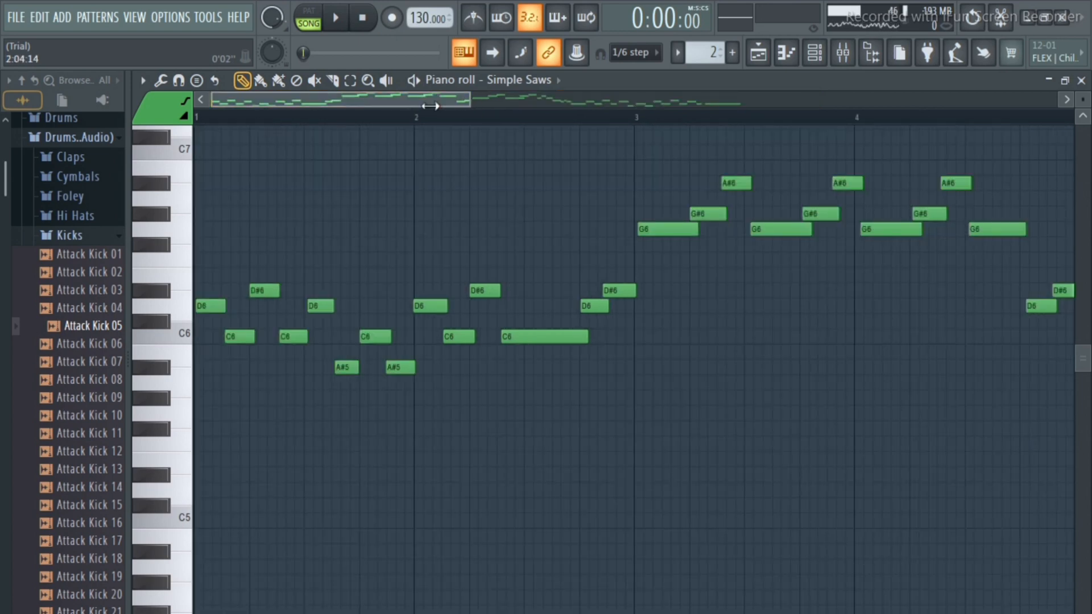
drag(431, 106, 359, 113)
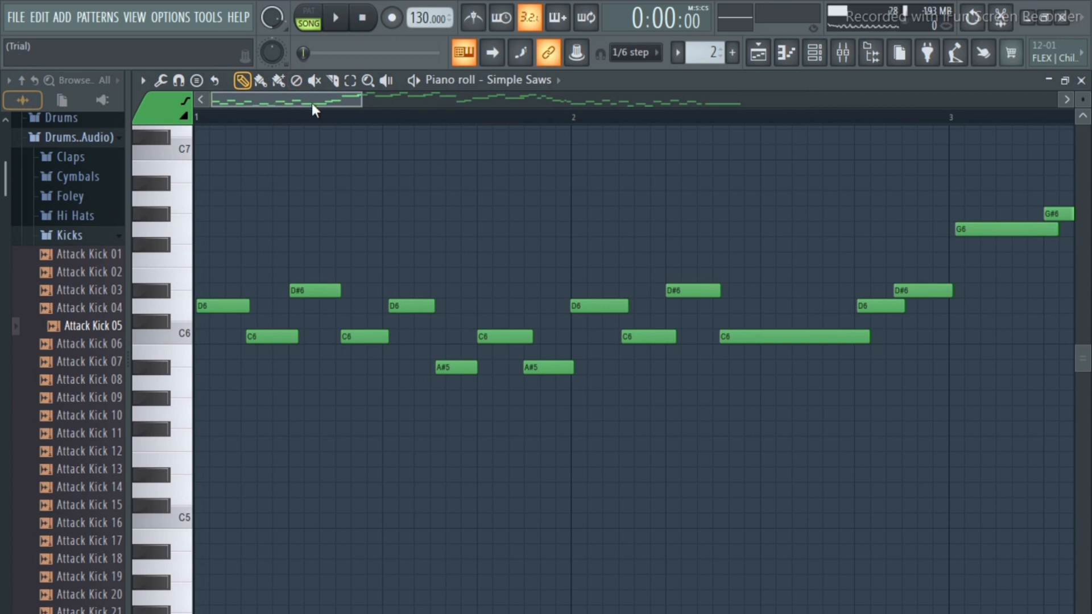
click(413, 80)
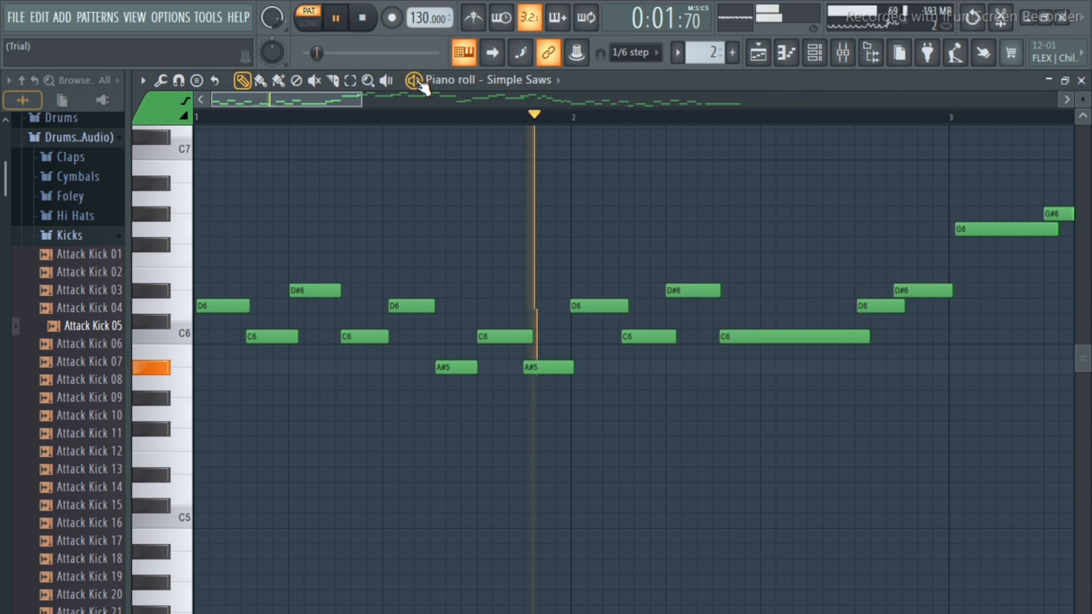
click(415, 80)
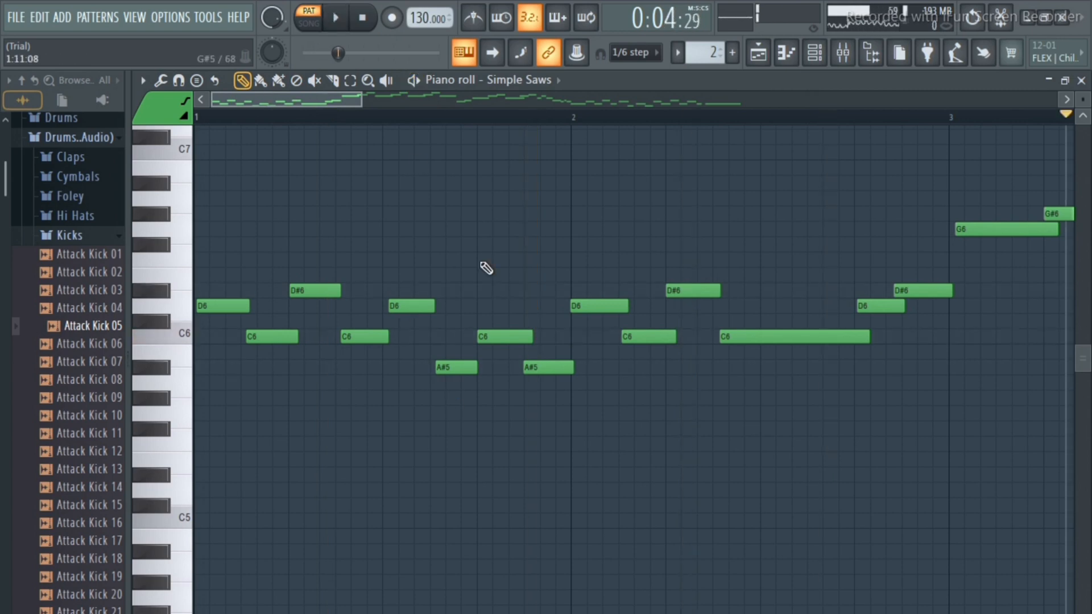
click(1082, 81)
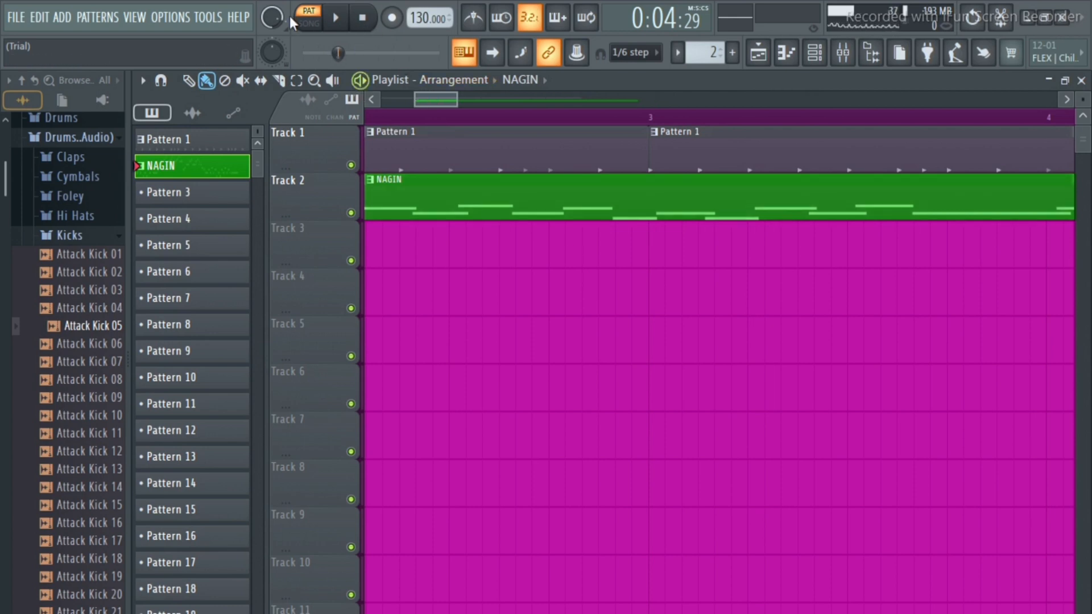
Step: Switch playback to song mode and play the drum and NAGIN arrangement from the start for over 10 seconds
click(309, 23)
key(space)
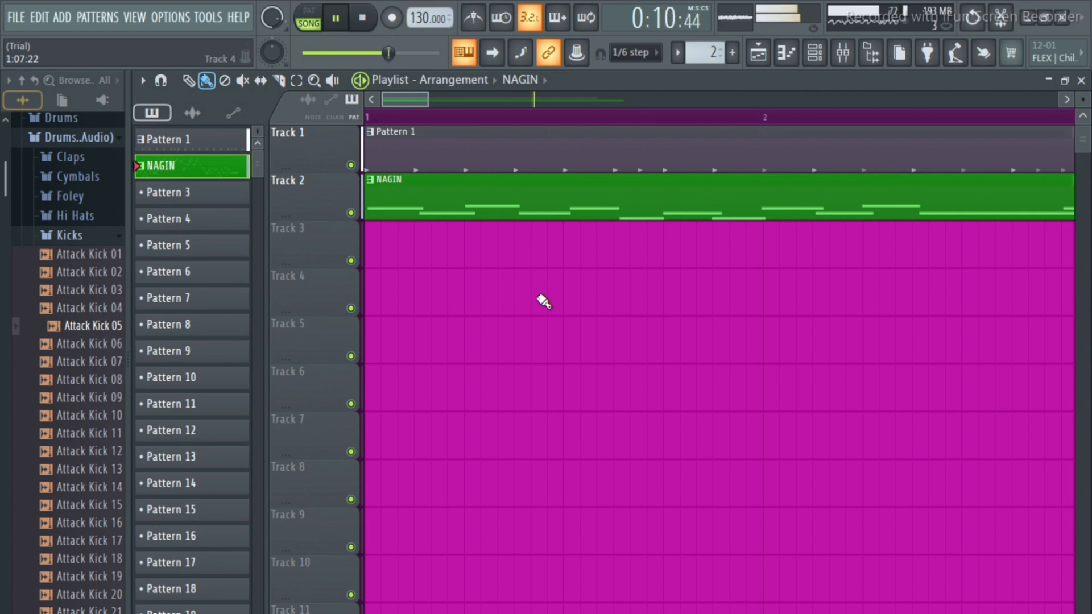
key(space)
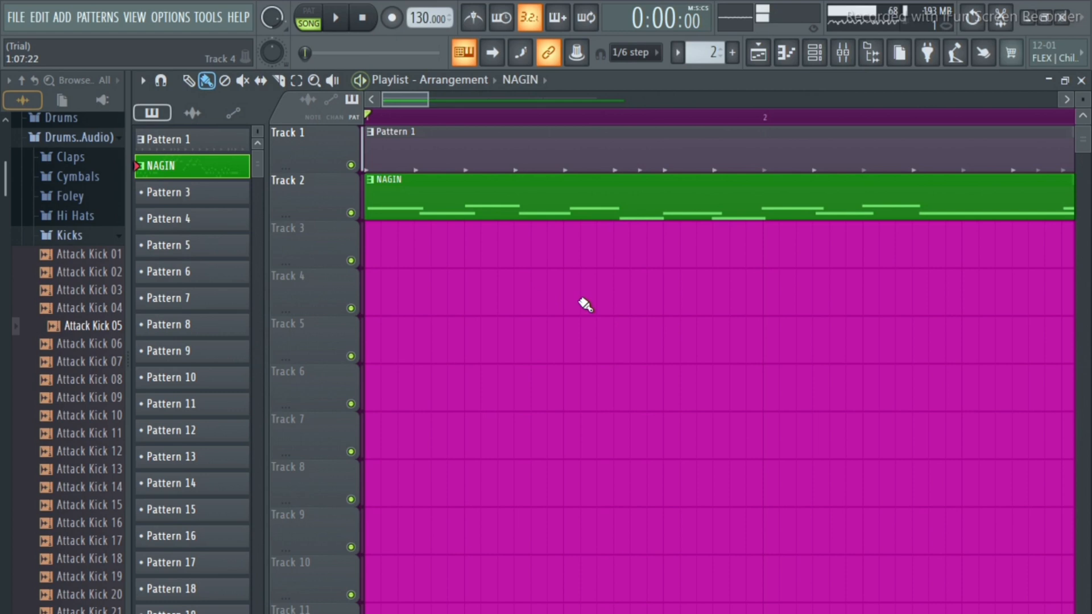
Step: Open the NAGIN clip's notes and add a sustained C5 note from bar 1 to the end of the last C6 note, just past bar 9
click(590, 197)
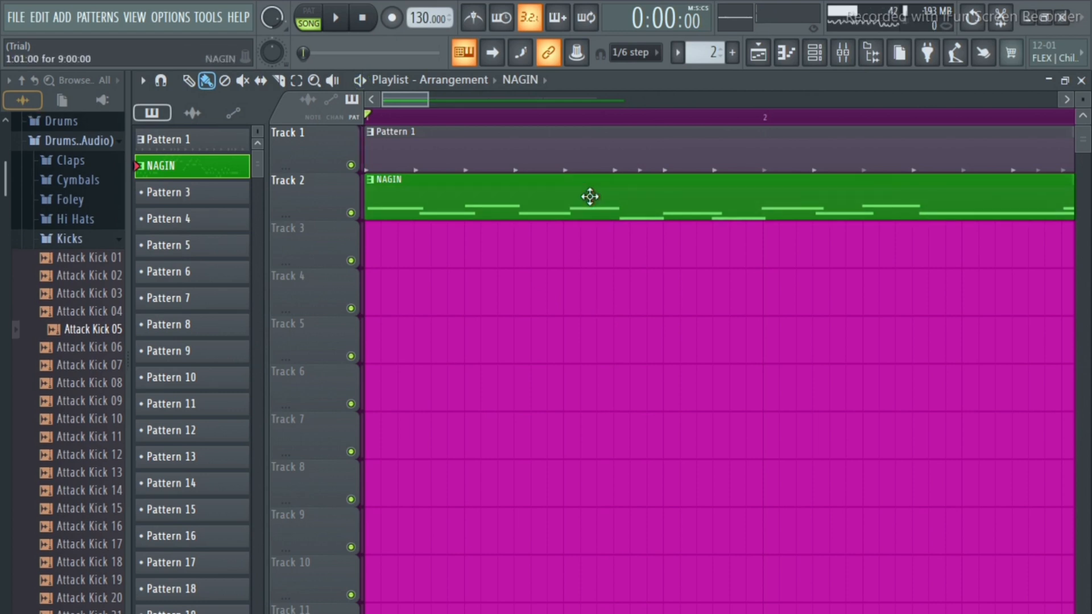
double_click(590, 197)
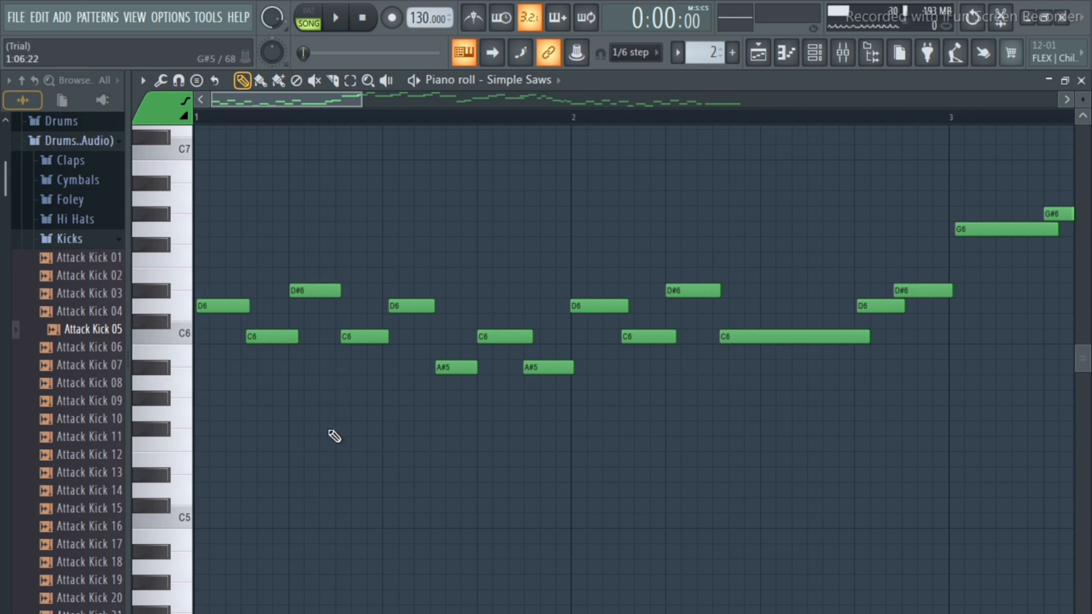
scroll(334, 435, down, 1)
scroll(334, 445, down, 1)
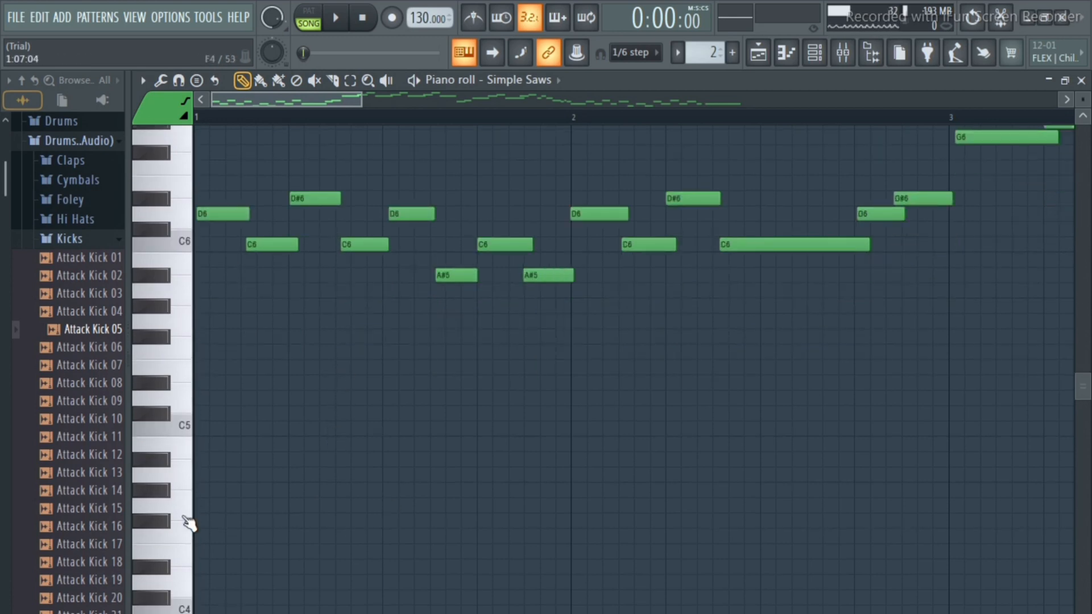
click(201, 425)
click(217, 435)
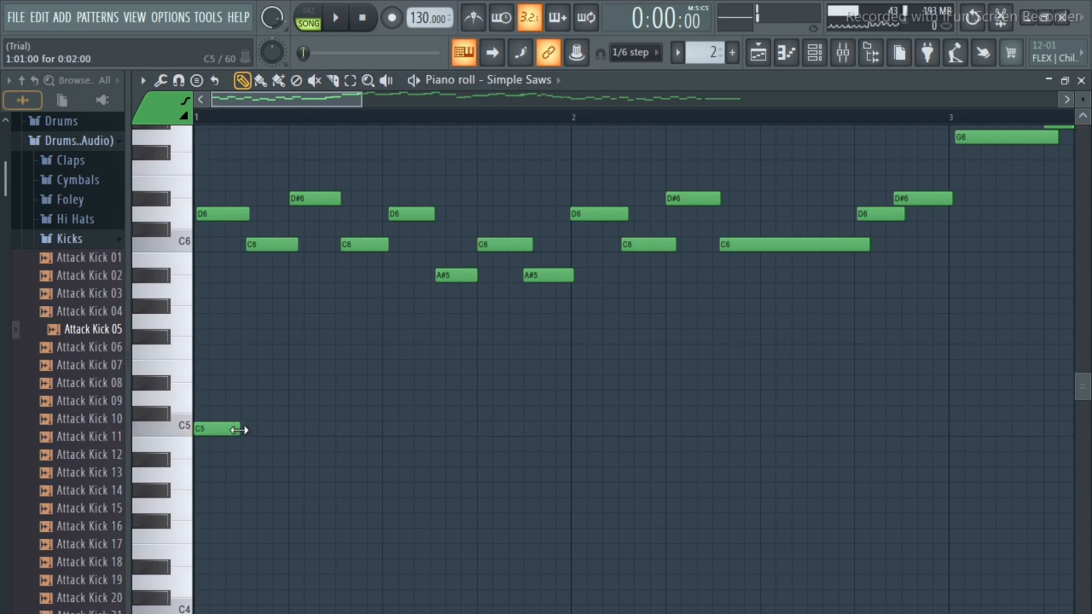
drag(309, 431, 1086, 373)
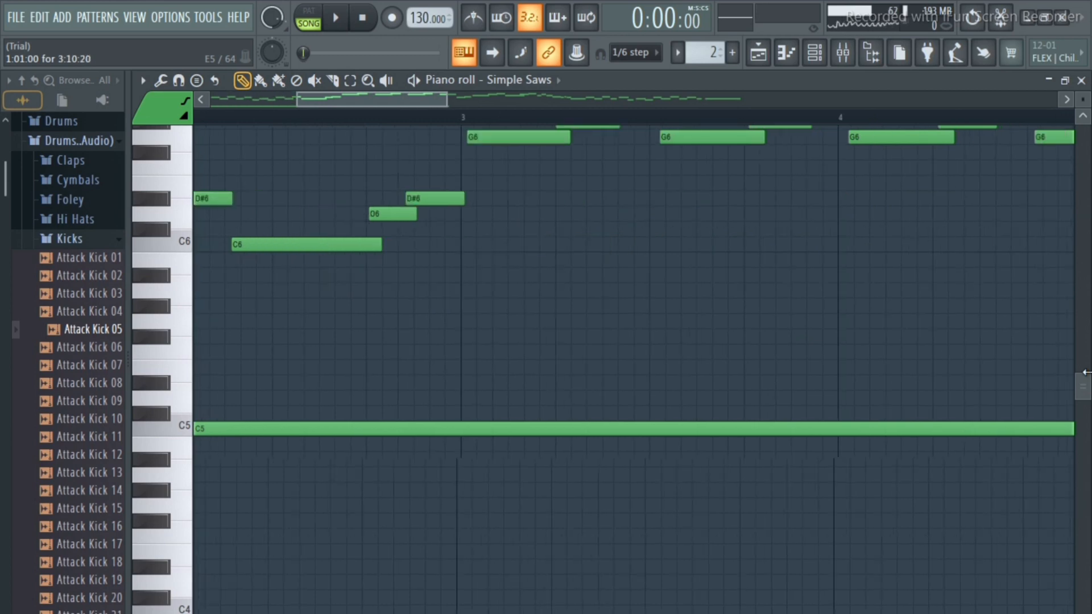
drag(1087, 373, 880, 392)
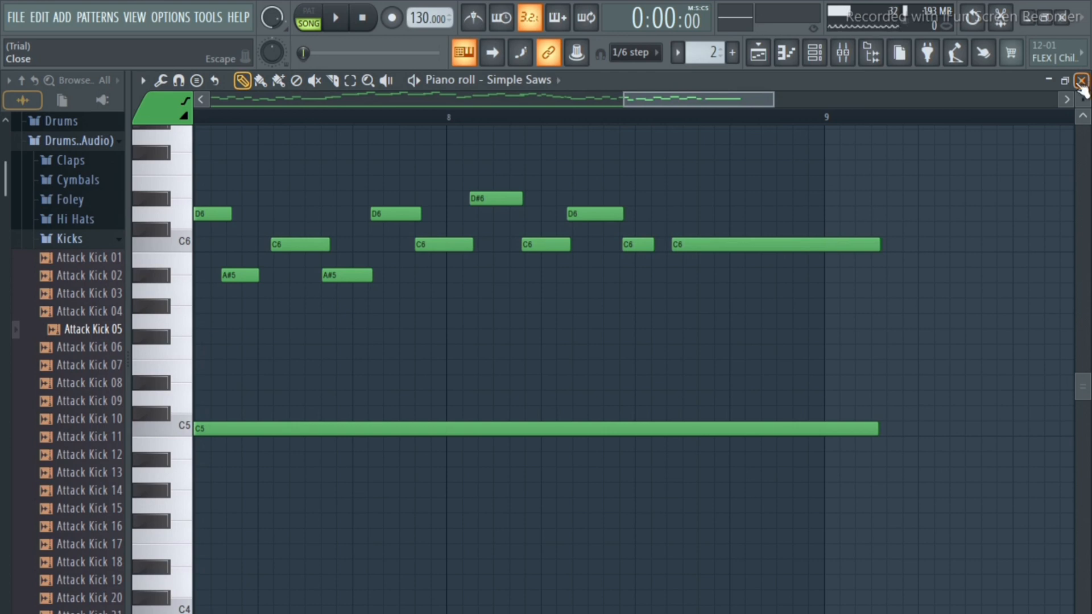
Step: Play the song from the start to hear the melody over the sustained C5 note, and close the piano roll
key(space)
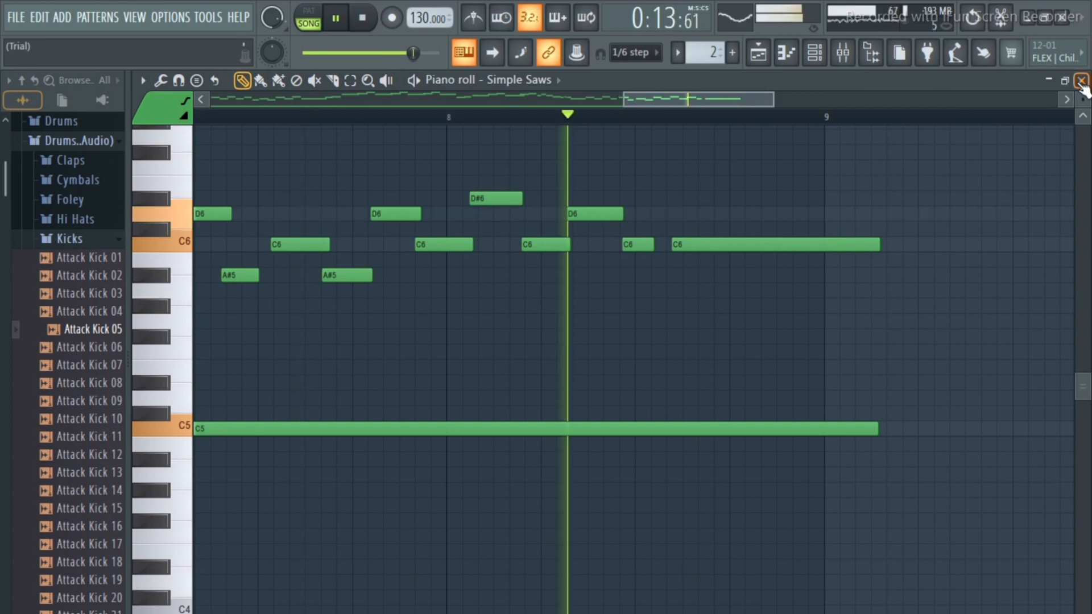
key(space)
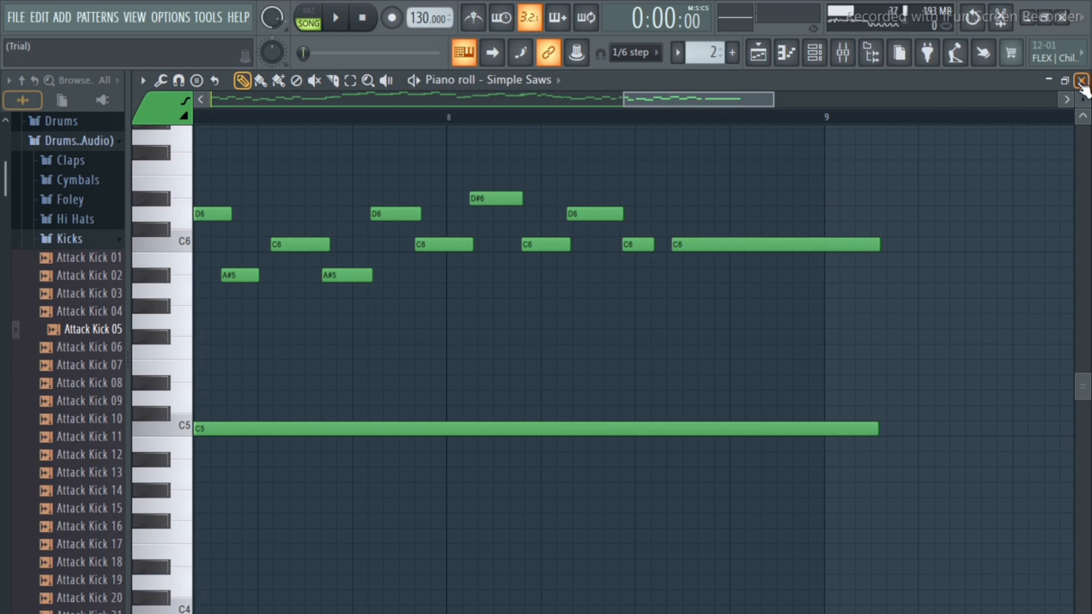
click(1081, 80)
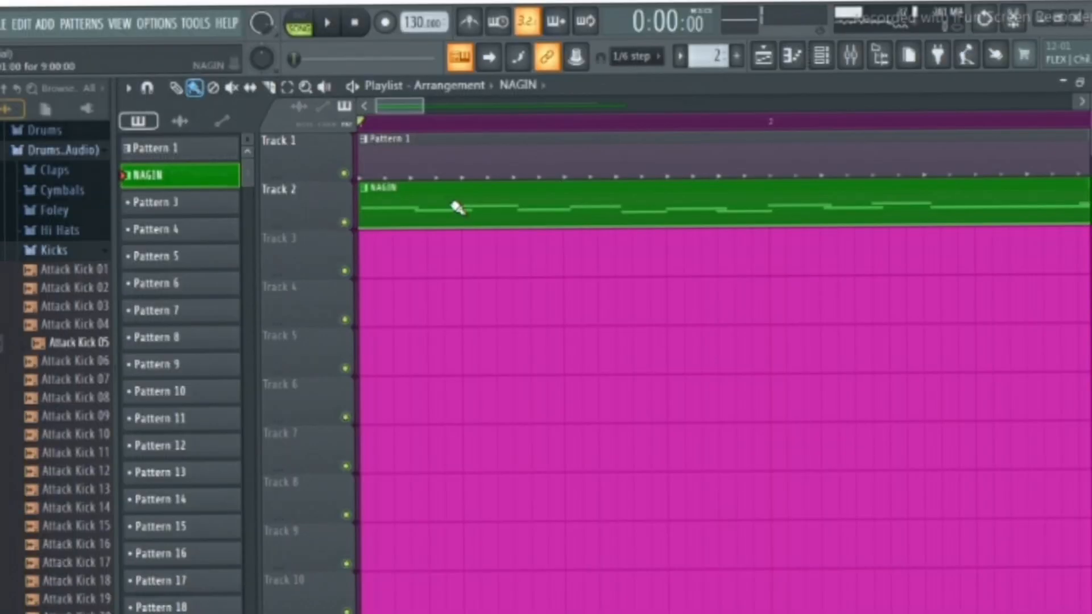